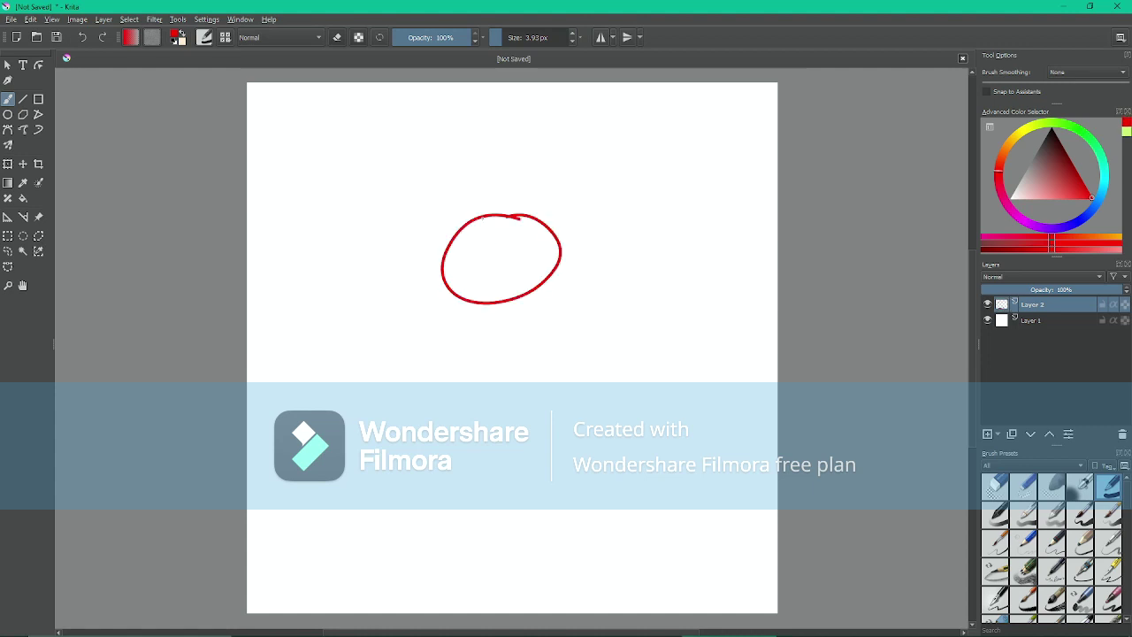
Sketch a dragon's head around the red circle, adding the snout, jaw, mouth, eye, horns and ear
{"action": "mouse_move", "coordinate": [445, 226]}
{"action": "left_mouse_down"}
{"action": "mouse_move", "coordinate": [394, 292]}
{"action": "mouse_move", "coordinate": [410, 334]}
{"action": "mouse_move", "coordinate": [504, 314]}
{"action": "left_mouse_up"}
{"action": "left_click_drag", "start_coordinate": [475, 259], "coordinate": [474, 276]}
{"action": "left_click_drag", "start_coordinate": [405, 323], "coordinate": [493, 285]}
{"action": "mouse_move", "coordinate": [469, 221]}
{"action": "left_mouse_down"}
{"action": "mouse_move", "coordinate": [555, 218]}
{"action": "mouse_move", "coordinate": [582, 181]}
{"action": "left_mouse_up"}
{"action": "left_click_drag", "start_coordinate": [497, 313], "coordinate": [534, 297]}
{"action": "mouse_move", "coordinate": [557, 215]}
{"action": "left_mouse_down"}
{"action": "mouse_move", "coordinate": [650, 256]}
{"action": "mouse_move", "coordinate": [559, 223]}
{"action": "mouse_move", "coordinate": [640, 255]}
{"action": "left_mouse_up"}
{"action": "left_click_drag", "start_coordinate": [577, 237], "coordinate": [603, 257]}
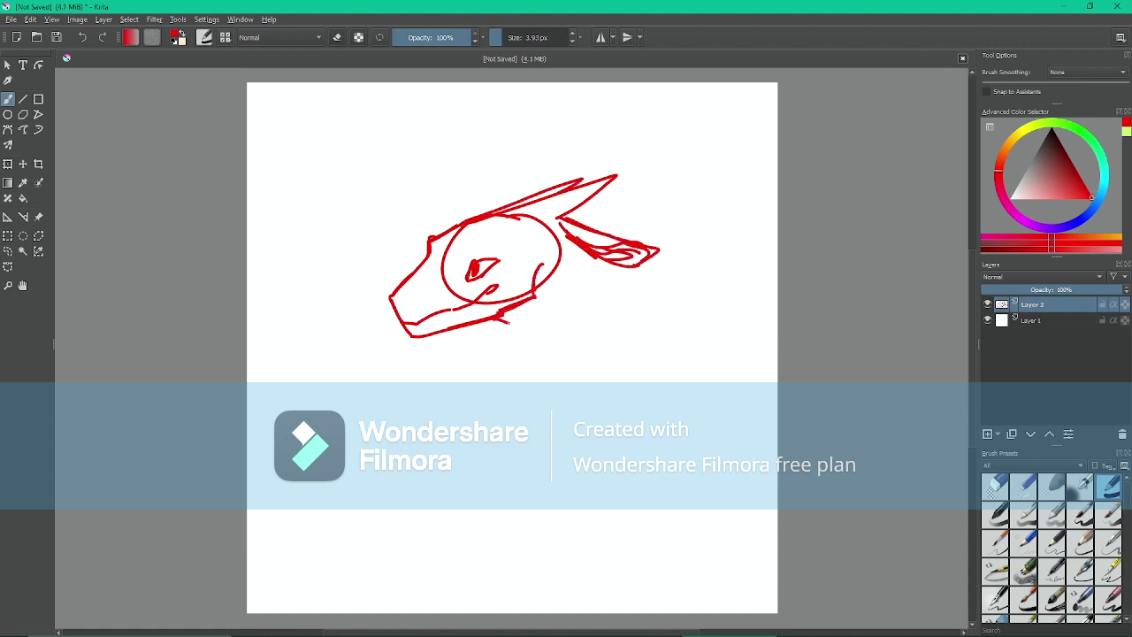
Sketch the curved front and back contours of the neck below the jaw and ear
{"action": "mouse_move", "coordinate": [500, 315]}
{"action": "left_mouse_down"}
{"action": "mouse_move", "coordinate": [519, 354]}
{"action": "mouse_move", "coordinate": [473, 456]}
{"action": "mouse_move", "coordinate": [496, 522]}
{"action": "left_mouse_up"}
{"action": "left_click_drag", "start_coordinate": [501, 405], "coordinate": [474, 477]}
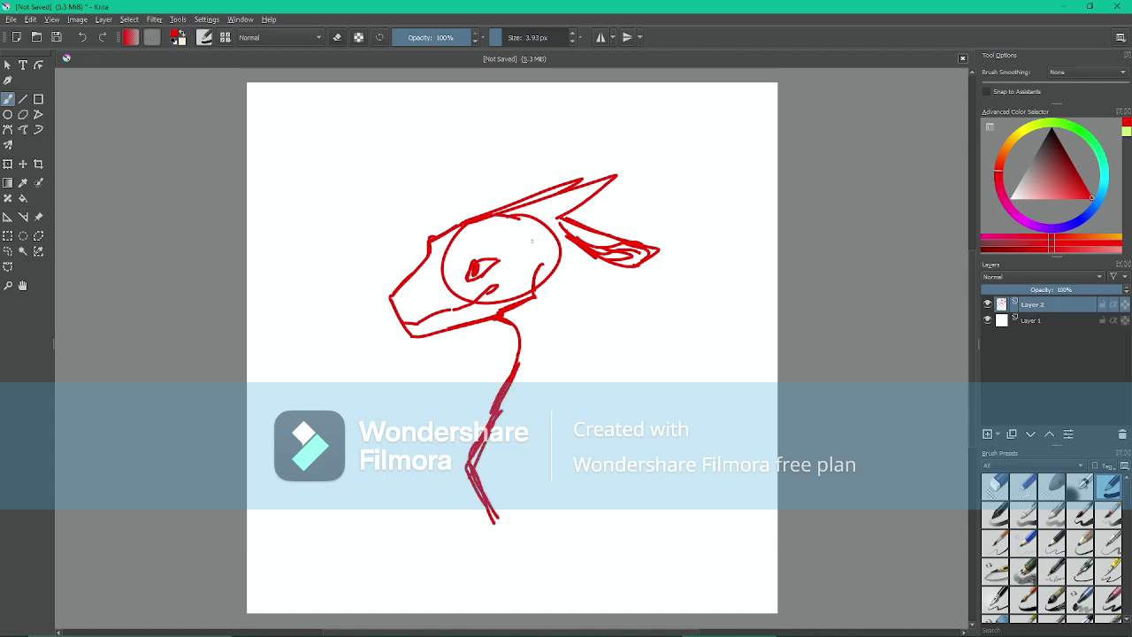
{"action": "mouse_move", "coordinate": [629, 265]}
{"action": "left_mouse_down"}
{"action": "mouse_move", "coordinate": [651, 316]}
{"action": "mouse_move", "coordinate": [615, 462]}
{"action": "mouse_move", "coordinate": [630, 490]}
{"action": "left_mouse_up"}
{"action": "left_click_drag", "start_coordinate": [623, 399], "coordinate": [614, 434]}
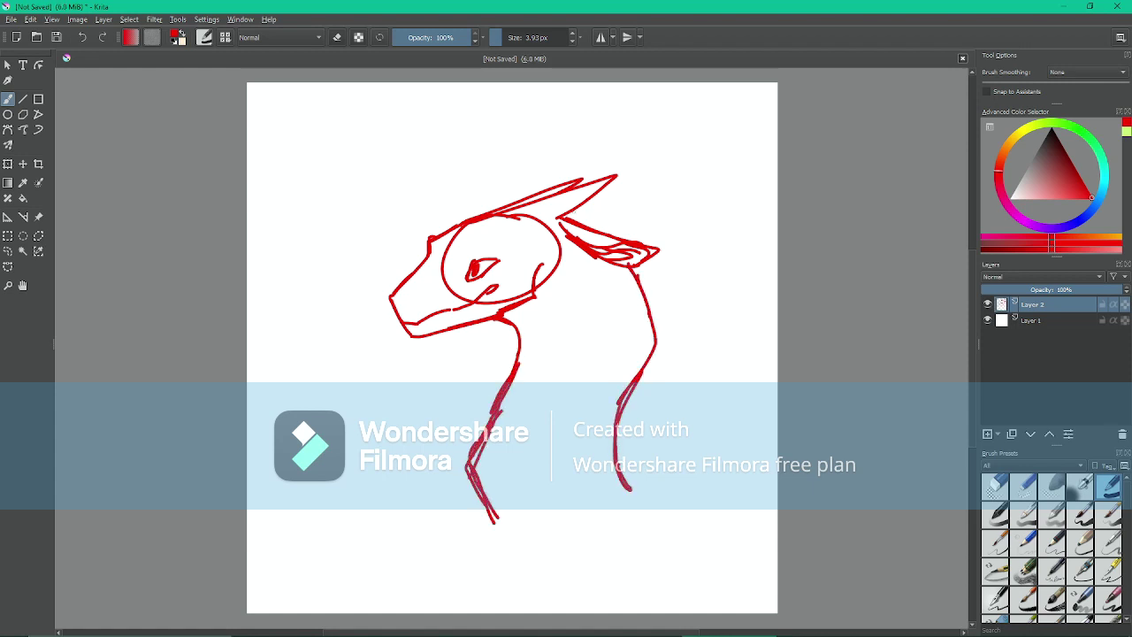
Sketch the neck's inner line and a row of spikes from behind the horn down the back of the neck
{"action": "left_click_drag", "start_coordinate": [573, 212], "coordinate": [598, 230]}
{"action": "mouse_move", "coordinate": [536, 285]}
{"action": "left_mouse_down"}
{"action": "mouse_move", "coordinate": [573, 341]}
{"action": "mouse_move", "coordinate": [535, 460]}
{"action": "mouse_move", "coordinate": [549, 493]}
{"action": "left_mouse_up"}
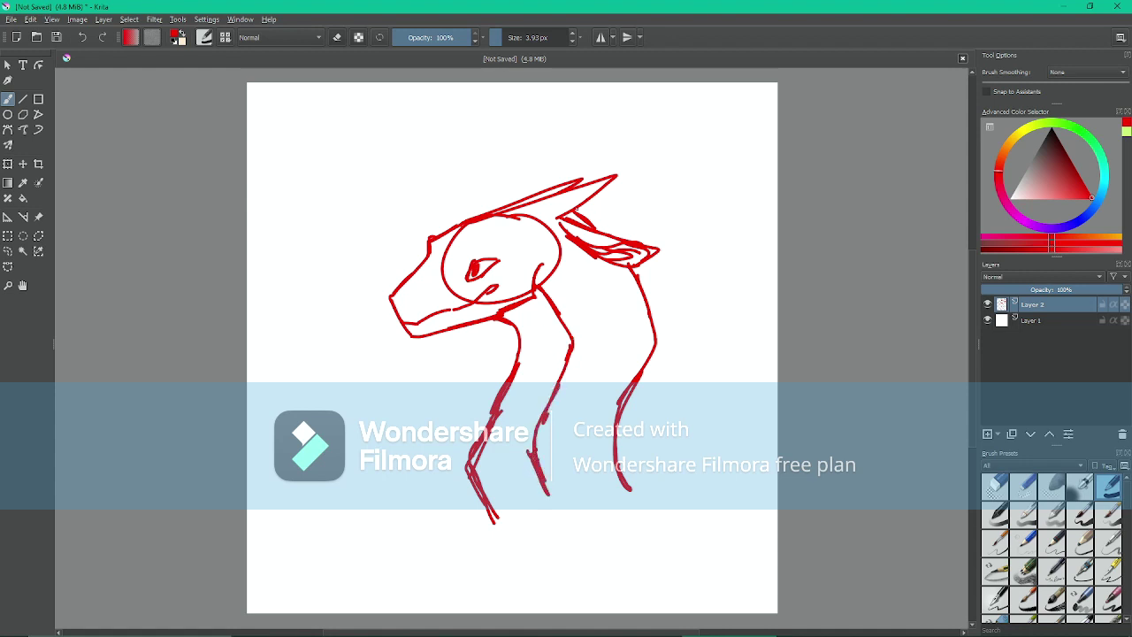
{"action": "mouse_move", "coordinate": [574, 207]}
{"action": "left_mouse_down"}
{"action": "mouse_move", "coordinate": [623, 223]}
{"action": "mouse_move", "coordinate": [672, 298]}
{"action": "mouse_move", "coordinate": [665, 361]}
{"action": "mouse_move", "coordinate": [619, 465]}
{"action": "mouse_move", "coordinate": [642, 484]}
{"action": "left_mouse_up"}
{"action": "key", "text": "ctrl+z"}
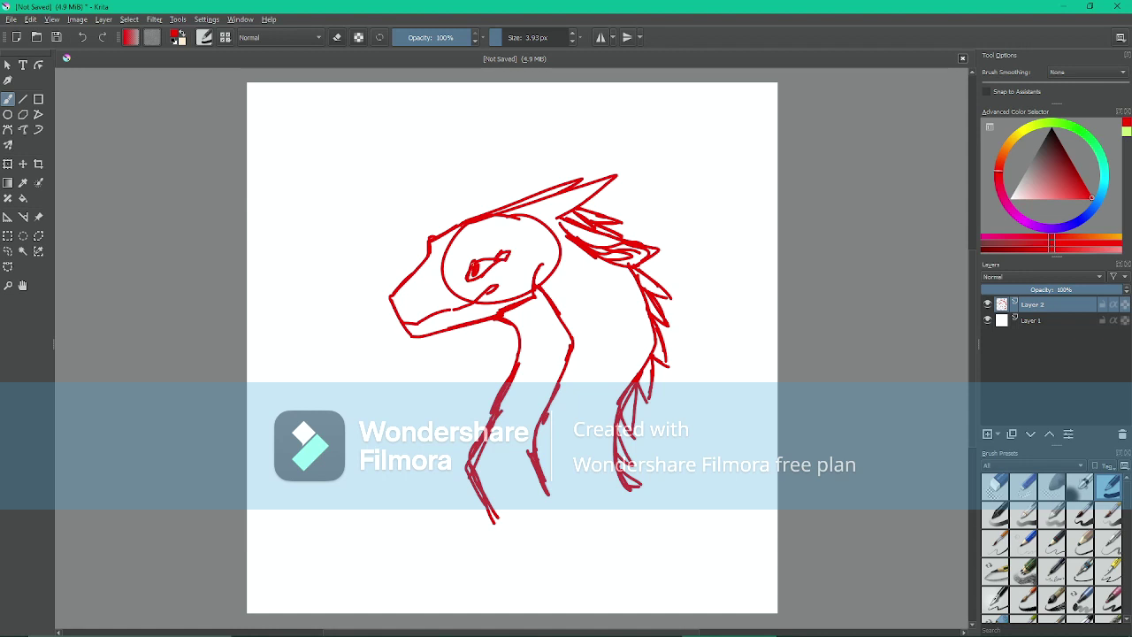
Sketch the facial marking lines from the eye to the jaw and horn, and a scaled band along the neck's inner line
{"action": "left_click_drag", "start_coordinate": [469, 260], "coordinate": [435, 310]}
{"action": "left_click_drag", "start_coordinate": [511, 251], "coordinate": [555, 226]}
{"action": "mouse_move", "coordinate": [538, 270]}
{"action": "left_mouse_down"}
{"action": "mouse_move", "coordinate": [584, 333]}
{"action": "mouse_move", "coordinate": [554, 451]}
{"action": "mouse_move", "coordinate": [552, 492]}
{"action": "left_mouse_up"}
{"action": "left_click_drag", "start_coordinate": [550, 295], "coordinate": [579, 338]}
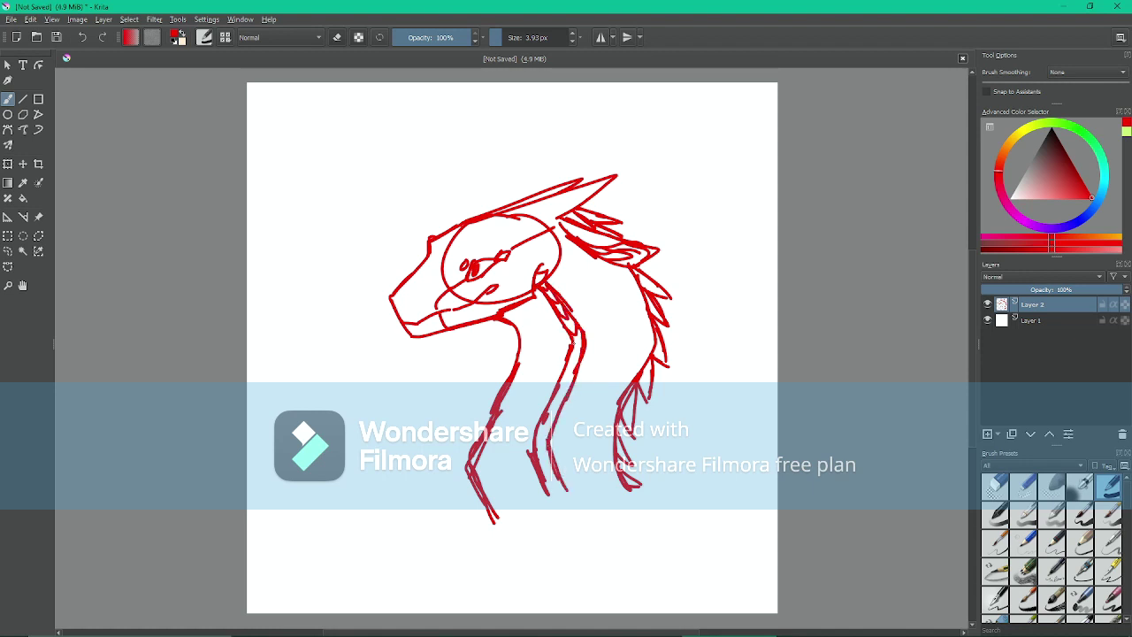
{"action": "left_click_drag", "start_coordinate": [542, 430], "coordinate": [549, 474]}
Sketch curved belly-plate lines across the front of the neck from the throat to its base
{"action": "mouse_move", "coordinate": [519, 322]}
{"action": "left_mouse_down"}
{"action": "mouse_move", "coordinate": [540, 311]}
{"action": "mouse_move", "coordinate": [559, 334]}
{"action": "left_mouse_up"}
{"action": "left_click_drag", "start_coordinate": [516, 377], "coordinate": [553, 372]}
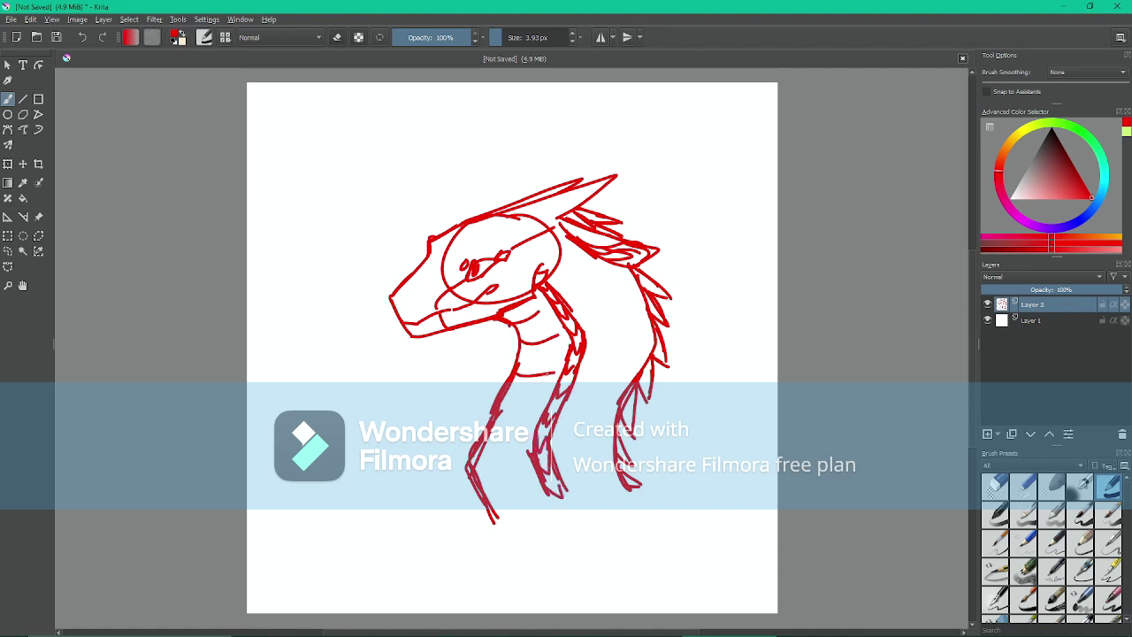
{"action": "left_click_drag", "start_coordinate": [504, 407], "coordinate": [537, 402]}
{"action": "left_click_drag", "start_coordinate": [488, 437], "coordinate": [524, 430]}
{"action": "left_click_drag", "start_coordinate": [472, 466], "coordinate": [517, 462]}
{"action": "left_click_drag", "start_coordinate": [483, 497], "coordinate": [532, 487]}
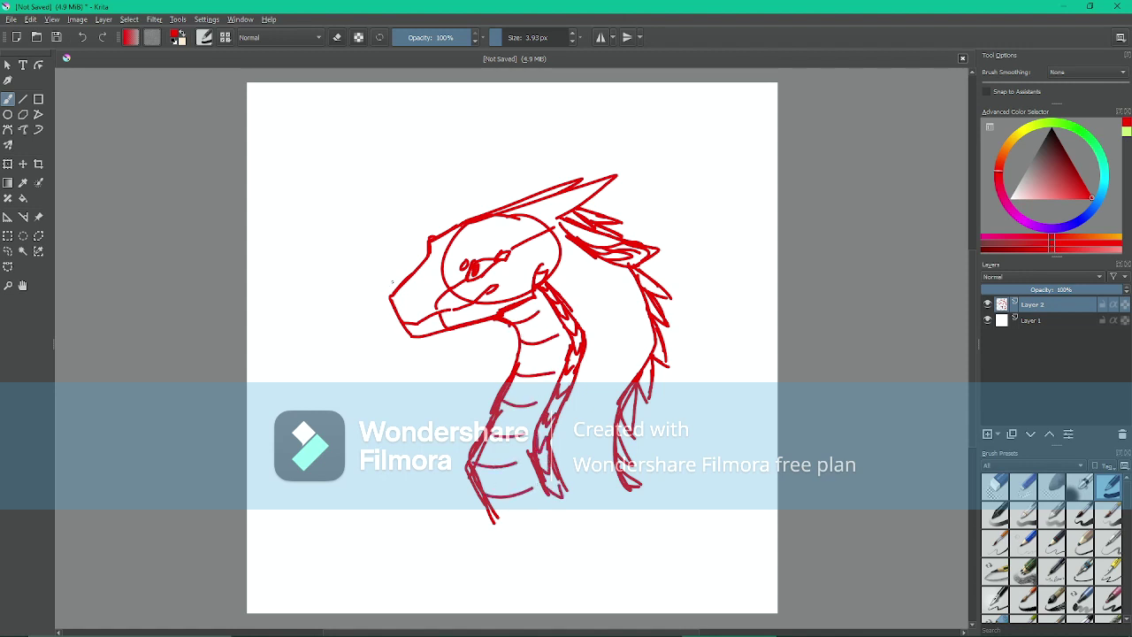
Sketch small spikes on the snout and lower the sketch layer's opacity to 14%
{"action": "mouse_move", "coordinate": [397, 277]}
{"action": "left_mouse_down"}
{"action": "mouse_move", "coordinate": [391, 303]}
{"action": "mouse_move", "coordinate": [406, 295]}
{"action": "left_mouse_up"}
{"action": "left_click", "coordinate": [82, 37]}
{"action": "left_click_drag", "start_coordinate": [1040, 289], "coordinate": [1016, 289]}
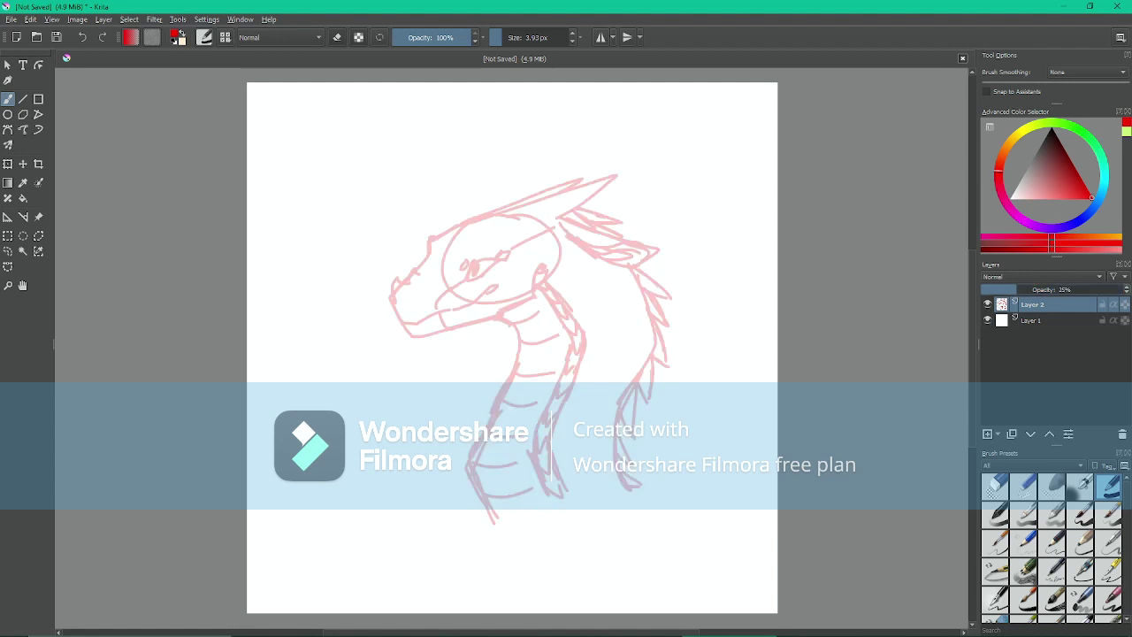
Add a new layer above the sketch and set the brush to black with Weighted smoothing
{"action": "key", "text": "Insert"}
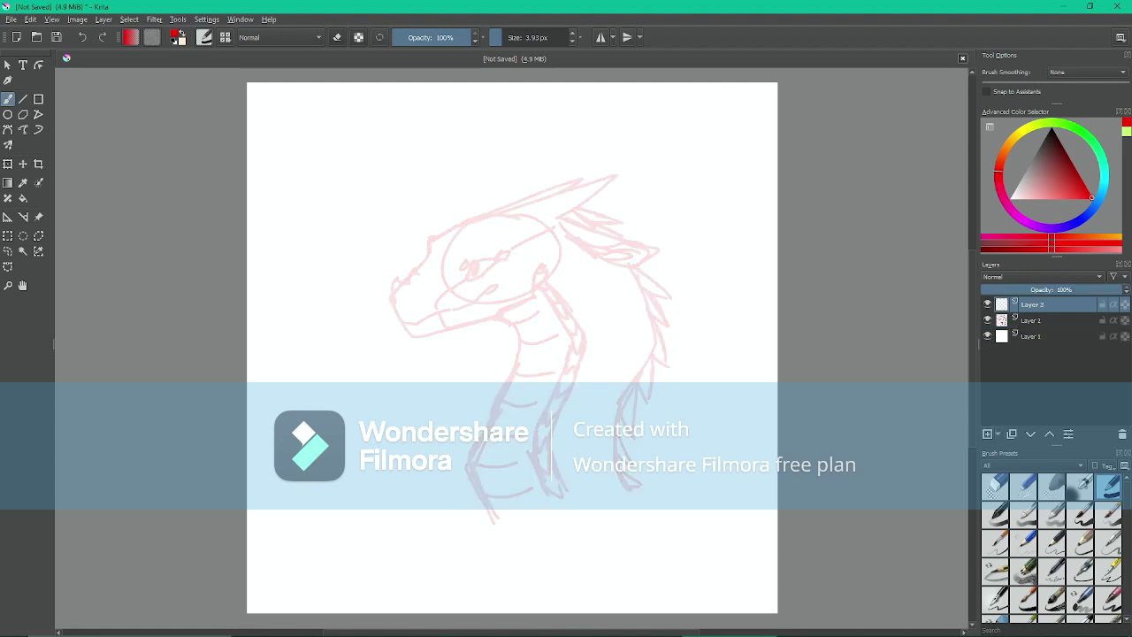
{"action": "key", "text": "d"}
{"action": "left_click", "coordinate": [1087, 73]}
{"action": "left_click", "coordinate": [1073, 108]}
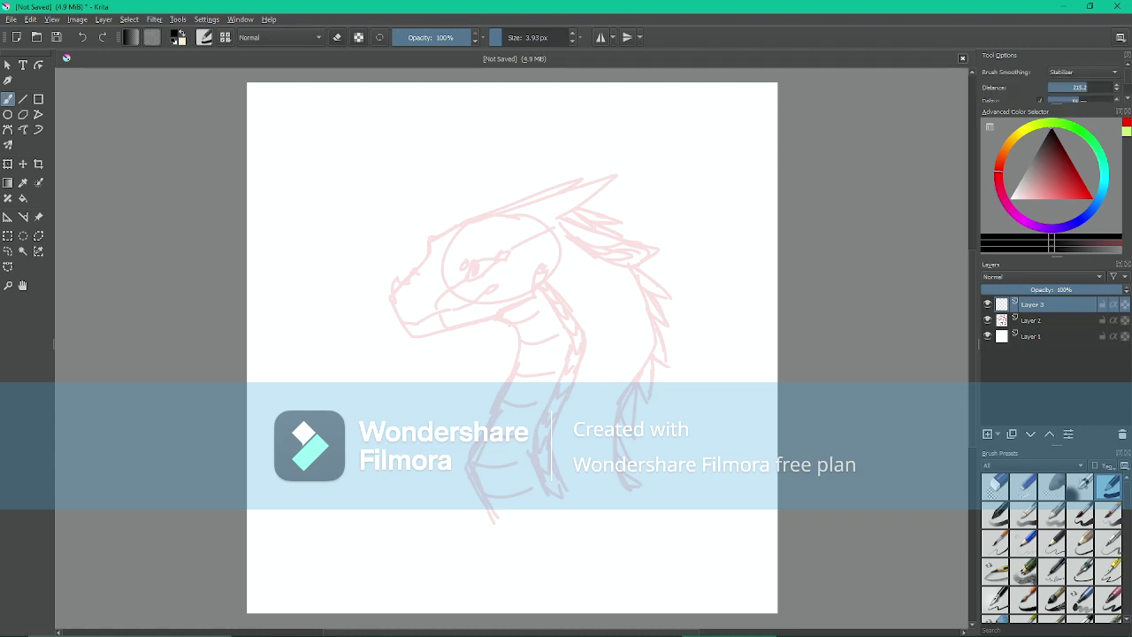
{"action": "left_click", "coordinate": [1086, 72]}
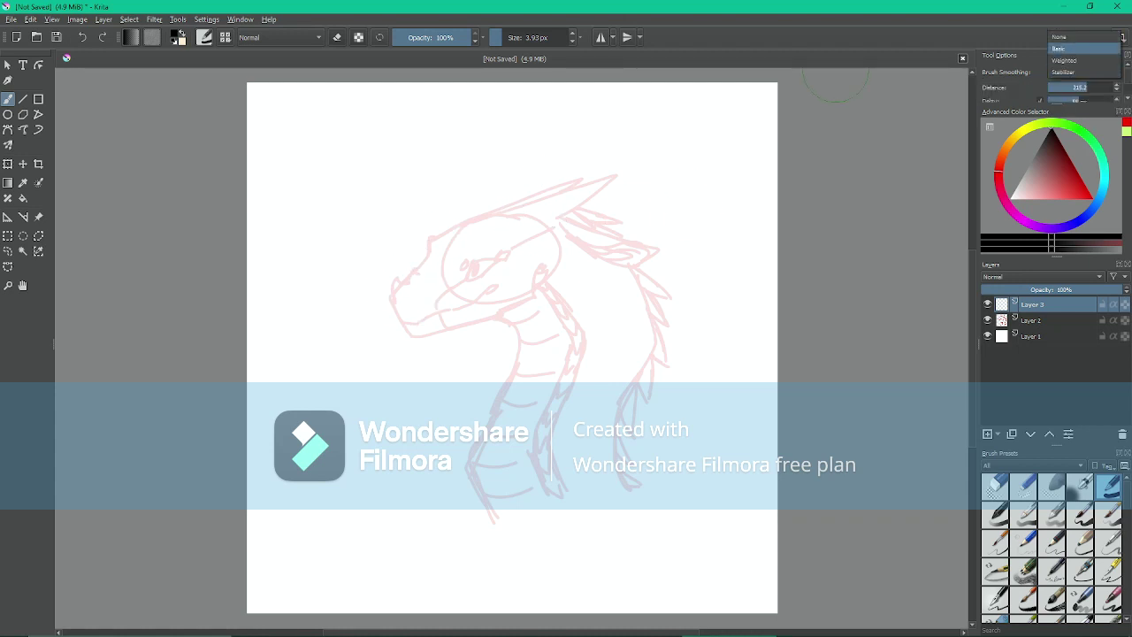
{"action": "left_click", "coordinate": [1086, 59]}
Ink the snout, mouth, lower jaw, forehead, horns and ear outline in black over the sketch
{"action": "mouse_move", "coordinate": [395, 305]}
{"action": "left_mouse_down"}
{"action": "mouse_move", "coordinate": [389, 279]}
{"action": "mouse_move", "coordinate": [412, 274]}
{"action": "mouse_move", "coordinate": [403, 318]}
{"action": "mouse_move", "coordinate": [417, 325]}
{"action": "mouse_move", "coordinate": [500, 285]}
{"action": "left_mouse_up"}
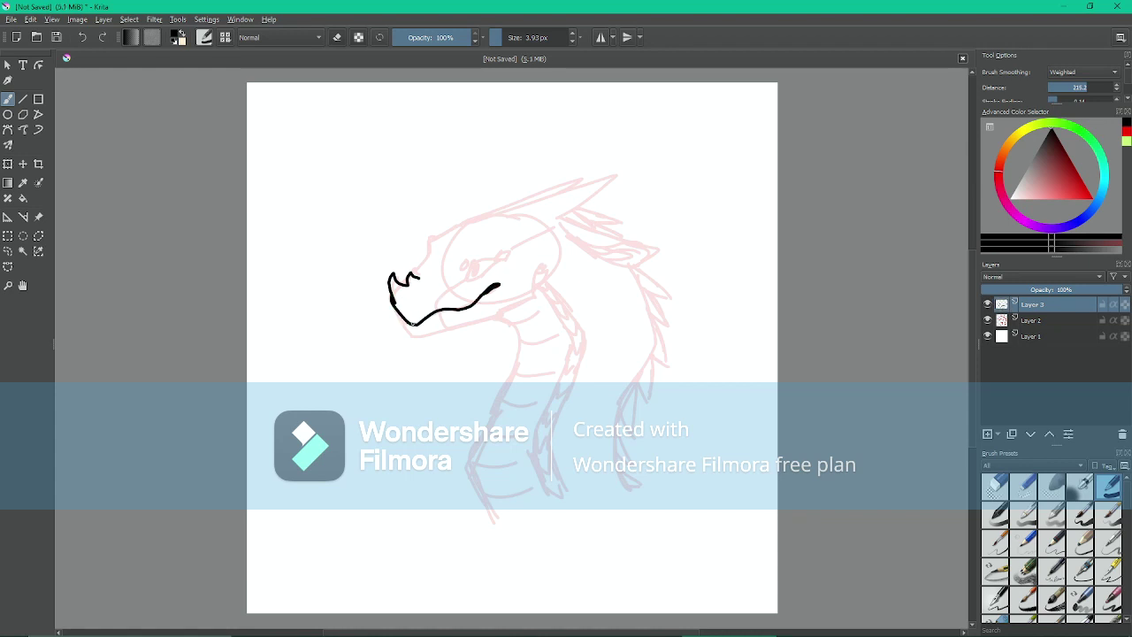
{"action": "mouse_move", "coordinate": [423, 333]}
{"action": "left_mouse_down"}
{"action": "mouse_move", "coordinate": [520, 305]}
{"action": "mouse_move", "coordinate": [549, 264]}
{"action": "mouse_move", "coordinate": [543, 281]}
{"action": "left_mouse_up"}
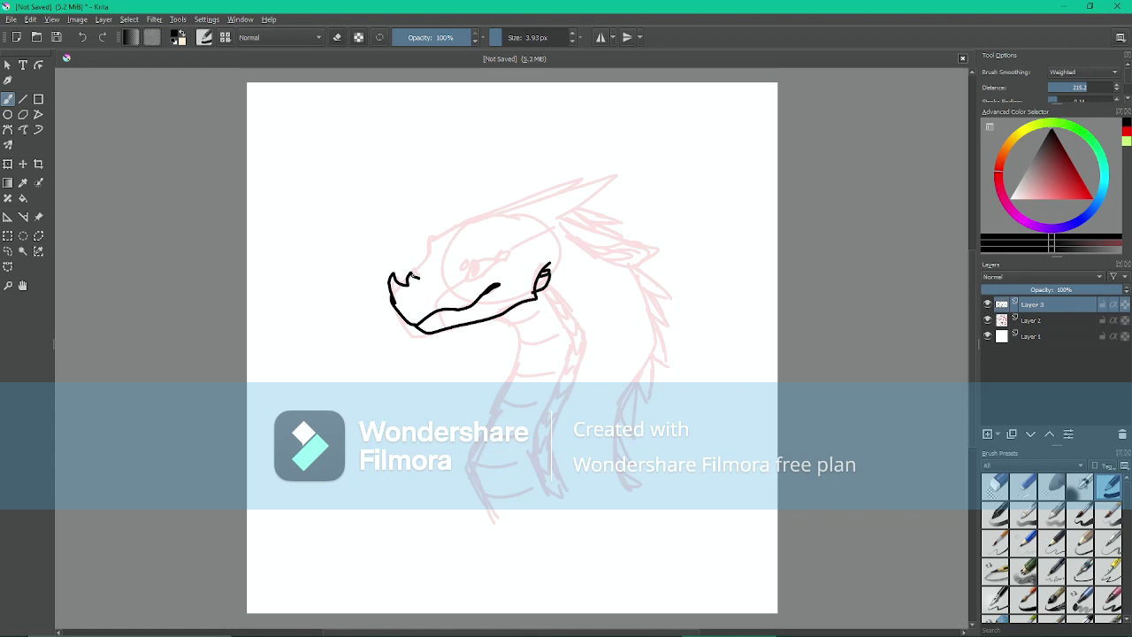
{"action": "mouse_move", "coordinate": [418, 277]}
{"action": "left_mouse_down"}
{"action": "mouse_move", "coordinate": [435, 230]}
{"action": "mouse_move", "coordinate": [594, 168]}
{"action": "mouse_move", "coordinate": [580, 208]}
{"action": "mouse_move", "coordinate": [558, 221]}
{"action": "left_mouse_up"}
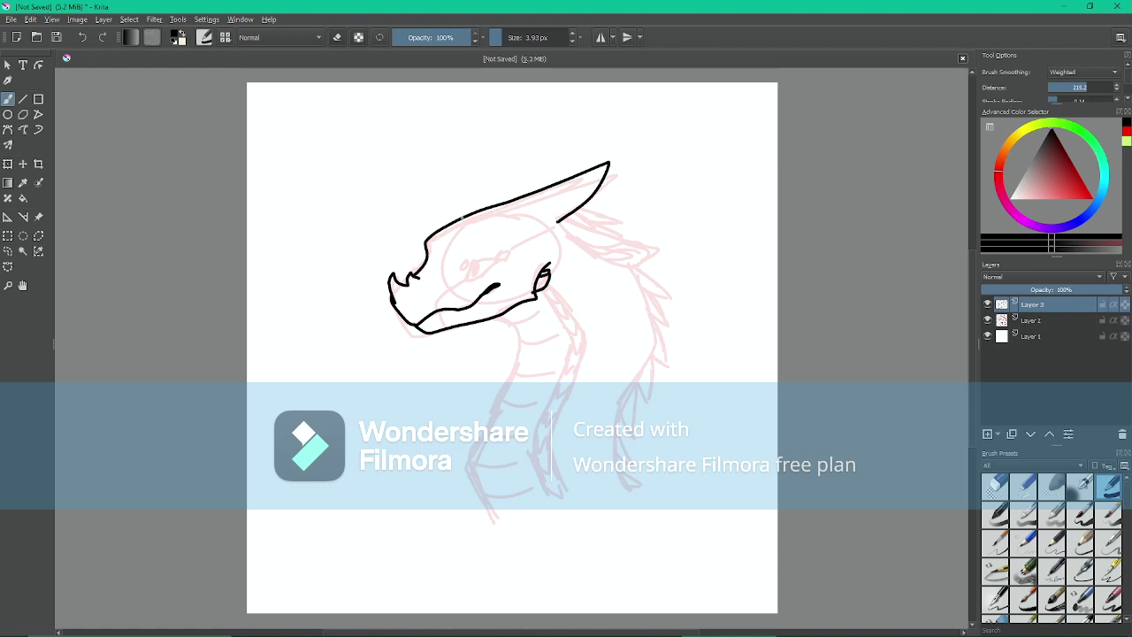
{"action": "mouse_move", "coordinate": [461, 218]}
{"action": "left_mouse_down"}
{"action": "mouse_move", "coordinate": [573, 170]}
{"action": "mouse_move", "coordinate": [583, 177]}
{"action": "left_mouse_up"}
{"action": "mouse_move", "coordinate": [559, 221]}
{"action": "left_mouse_down"}
{"action": "mouse_move", "coordinate": [669, 240]}
{"action": "mouse_move", "coordinate": [620, 262]}
{"action": "mouse_move", "coordinate": [571, 241]}
{"action": "mouse_move", "coordinate": [635, 235]}
{"action": "left_mouse_up"}
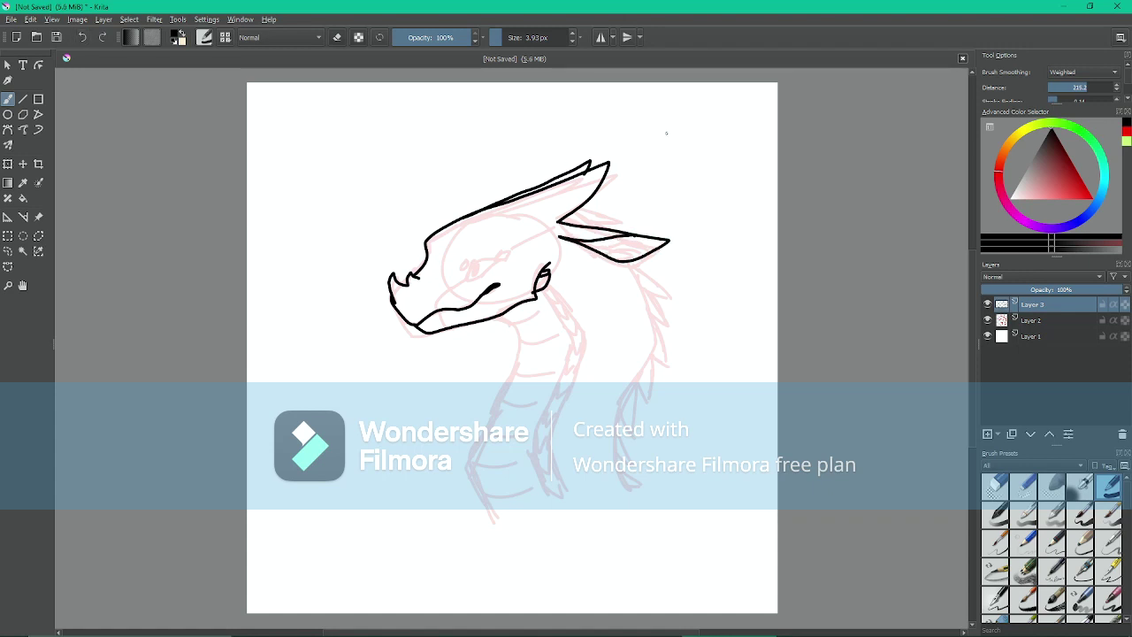
Ink the jagged inner detail of the ear with Stabilizer smoothing
{"action": "left_click", "coordinate": [1083, 72]}
{"action": "left_click", "coordinate": [1083, 85]}
{"action": "mouse_move", "coordinate": [599, 241]}
{"action": "left_mouse_down"}
{"action": "mouse_move", "coordinate": [613, 244]}
{"action": "mouse_move", "coordinate": [600, 253]}
{"action": "mouse_move", "coordinate": [631, 242]}
{"action": "left_mouse_up"}
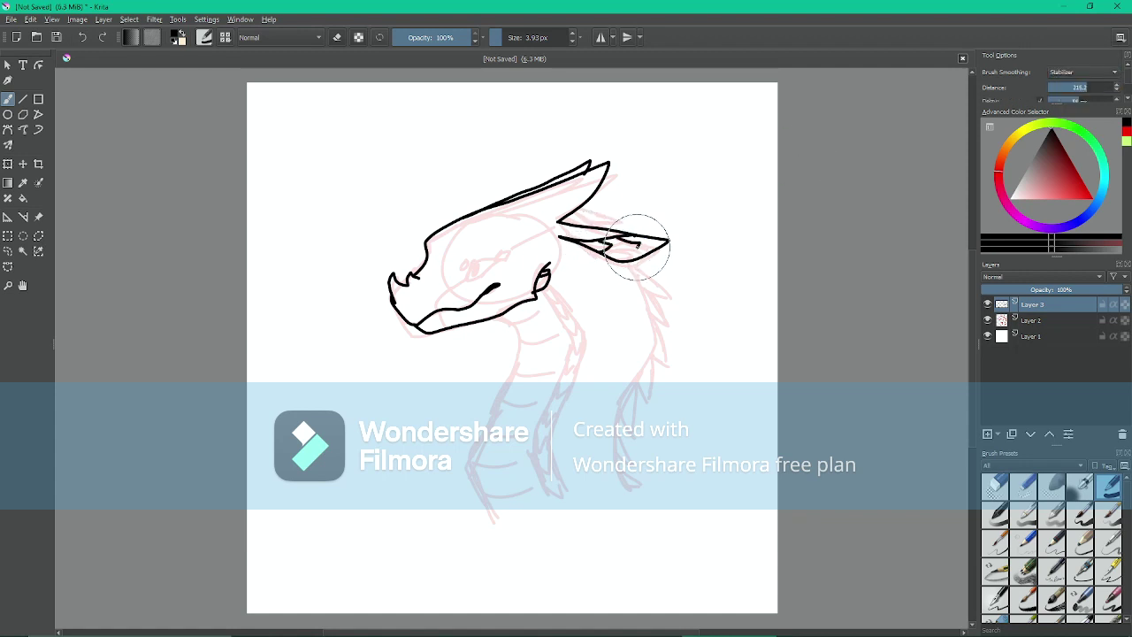
Ink the front contour of the neck with Weighted smoothing
{"action": "left_click", "coordinate": [1083, 72]}
{"action": "left_click", "coordinate": [1071, 60]}
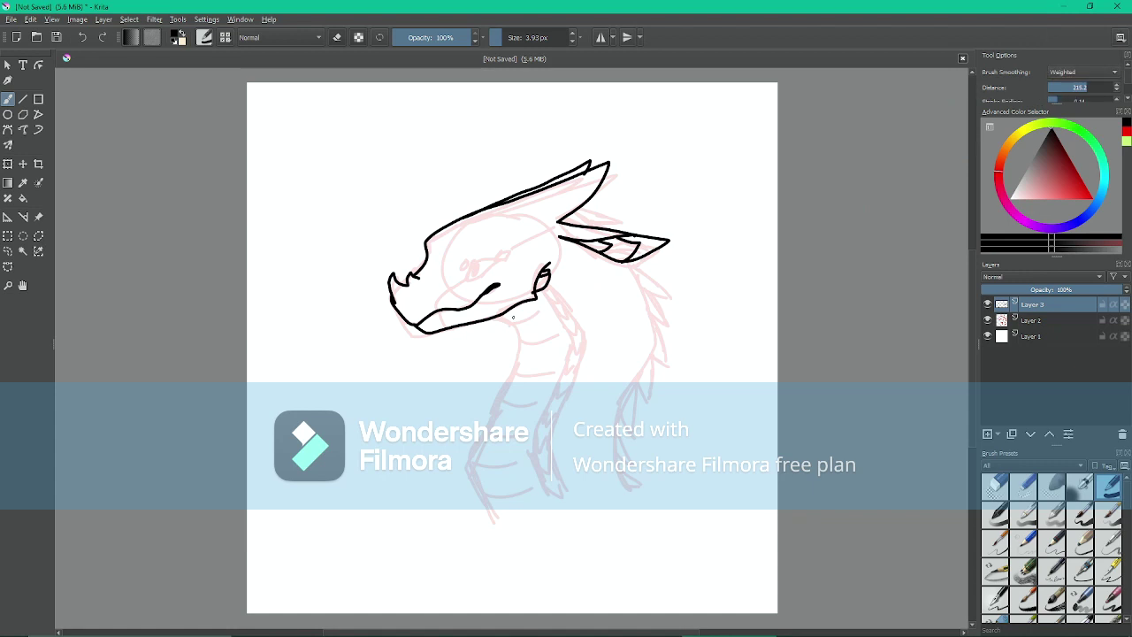
{"action": "mouse_move", "coordinate": [492, 318]}
{"action": "left_mouse_down"}
{"action": "mouse_move", "coordinate": [512, 368]}
{"action": "mouse_move", "coordinate": [468, 469]}
{"action": "mouse_move", "coordinate": [491, 517]}
{"action": "left_mouse_up"}
Ink the back contour of the neck and the two parallel inner neck lines with Stabilizer smoothing
{"action": "mouse_move", "coordinate": [632, 270]}
{"action": "left_mouse_down"}
{"action": "mouse_move", "coordinate": [656, 330]}
{"action": "mouse_move", "coordinate": [655, 363]}
{"action": "mouse_move", "coordinate": [622, 416]}
{"action": "mouse_move", "coordinate": [619, 492]}
{"action": "left_mouse_up"}
{"action": "key", "text": "ctrl+z"}
{"action": "left_click", "coordinate": [1084, 72]}
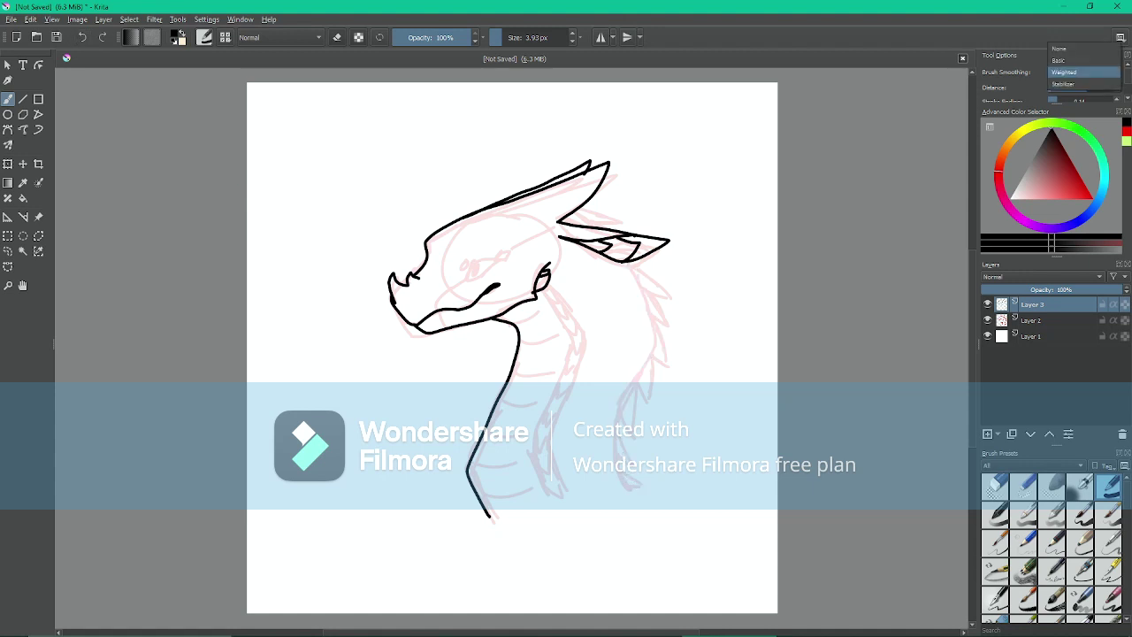
{"action": "left_click", "coordinate": [1074, 83]}
{"action": "mouse_move", "coordinate": [588, 224]}
{"action": "left_mouse_down"}
{"action": "mouse_move", "coordinate": [650, 329]}
{"action": "mouse_move", "coordinate": [630, 484]}
{"action": "left_mouse_up"}
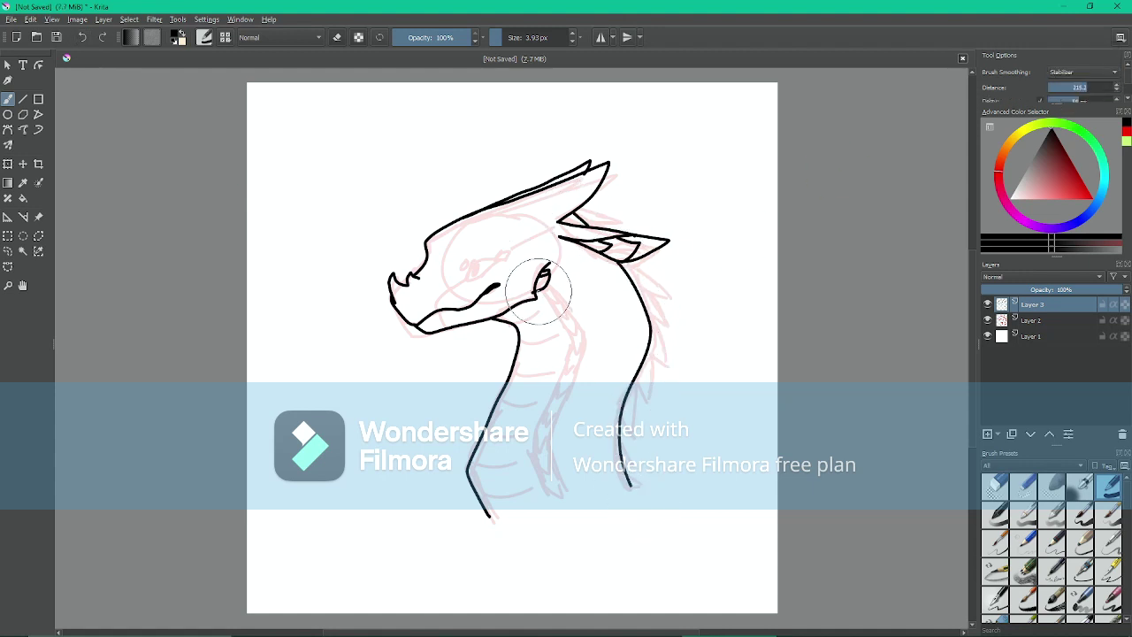
{"action": "mouse_move", "coordinate": [538, 281]}
{"action": "left_mouse_down"}
{"action": "mouse_move", "coordinate": [569, 343]}
{"action": "mouse_move", "coordinate": [539, 449]}
{"action": "mouse_move", "coordinate": [546, 493]}
{"action": "left_mouse_up"}
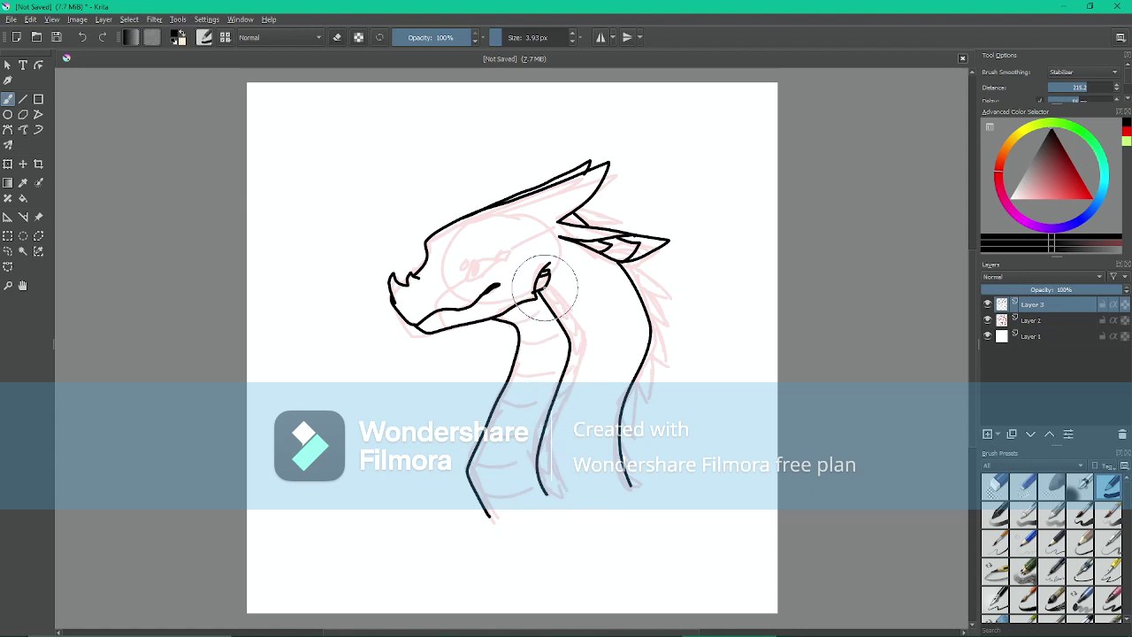
{"action": "mouse_move", "coordinate": [546, 285]}
{"action": "left_mouse_down"}
{"action": "mouse_move", "coordinate": [580, 350]}
{"action": "mouse_move", "coordinate": [550, 445]}
{"action": "mouse_move", "coordinate": [549, 488]}
{"action": "left_mouse_up"}
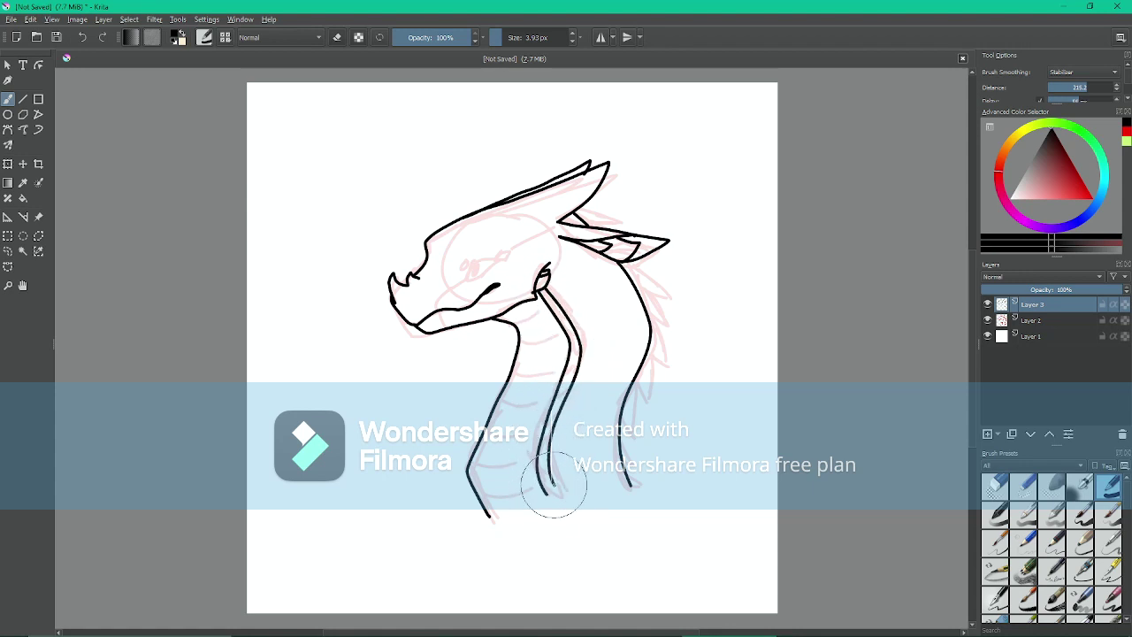
Ink the spike behind the horn with Basic smoothing and the spikes down the back of the neck with Weighted smoothing
{"action": "left_click", "coordinate": [1085, 71]}
{"action": "left_click", "coordinate": [1059, 48]}
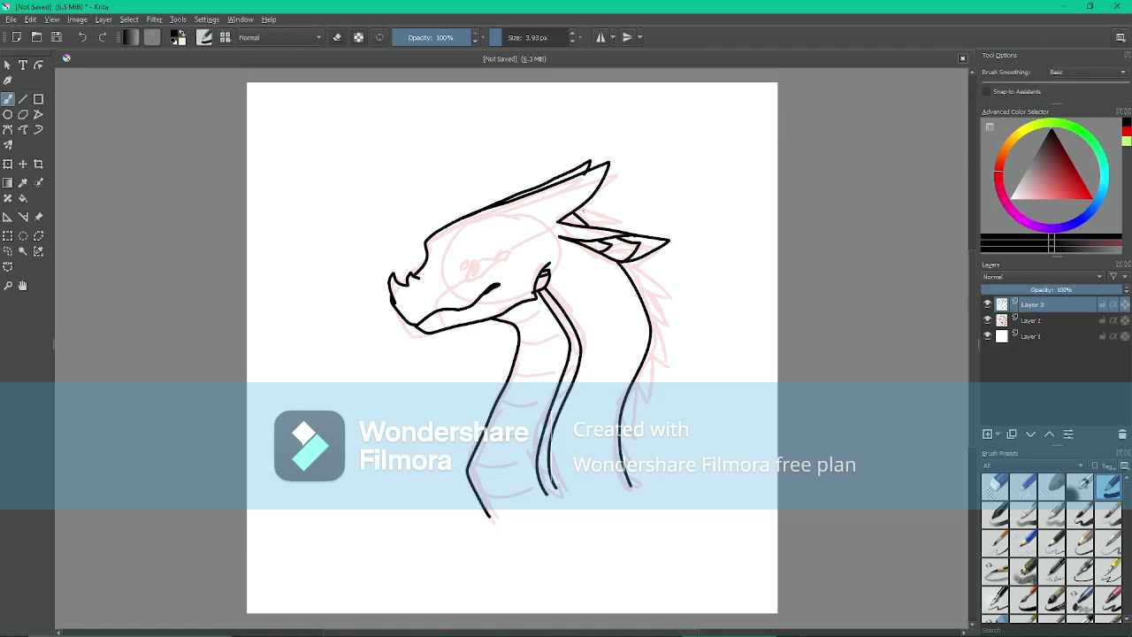
{"action": "left_click_drag", "start_coordinate": [579, 213], "coordinate": [614, 223]}
{"action": "left_click", "coordinate": [1085, 72]}
{"action": "left_click", "coordinate": [1075, 88]}
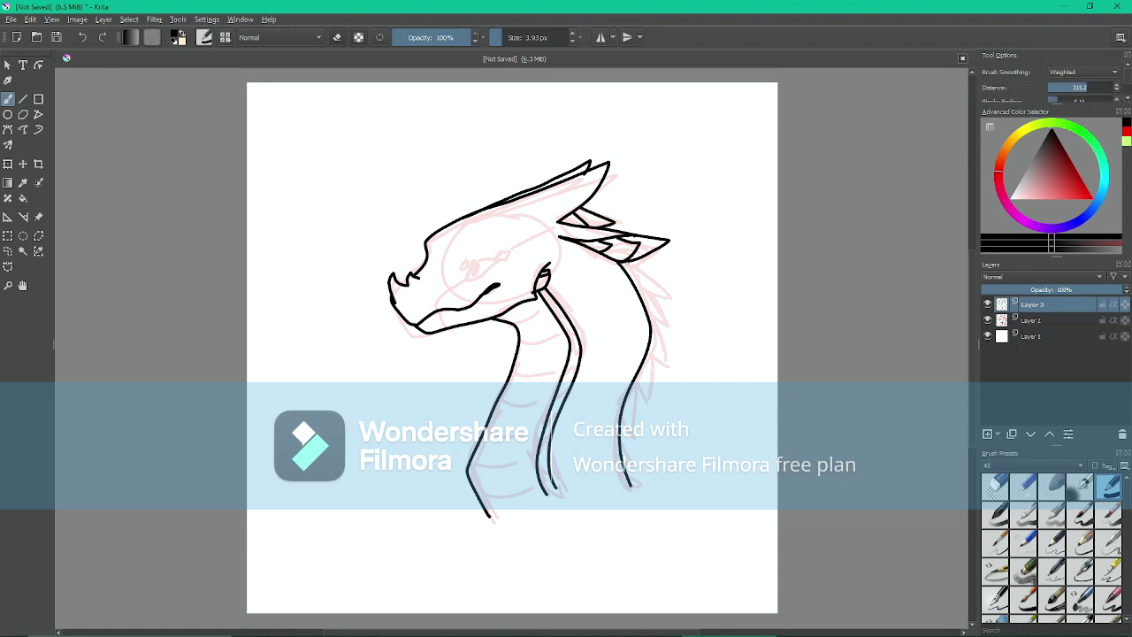
{"action": "mouse_move", "coordinate": [624, 262]}
{"action": "left_mouse_down"}
{"action": "mouse_move", "coordinate": [662, 295]}
{"action": "mouse_move", "coordinate": [668, 324]}
{"action": "mouse_move", "coordinate": [626, 431]}
{"action": "mouse_move", "coordinate": [630, 459]}
{"action": "left_mouse_up"}
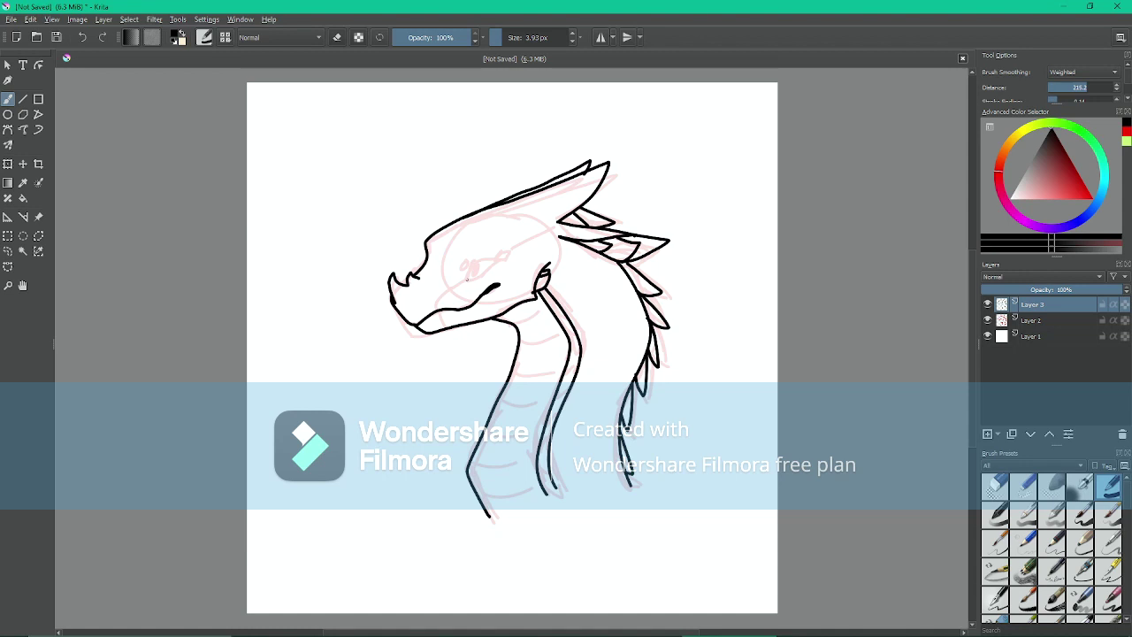
Ink the eye with its small surrounding scales and the facial marking lines running to the jaw and horn
{"action": "mouse_move", "coordinate": [467, 279]}
{"action": "left_mouse_down"}
{"action": "mouse_move", "coordinate": [475, 260]}
{"action": "mouse_move", "coordinate": [511, 262]}
{"action": "left_mouse_up"}
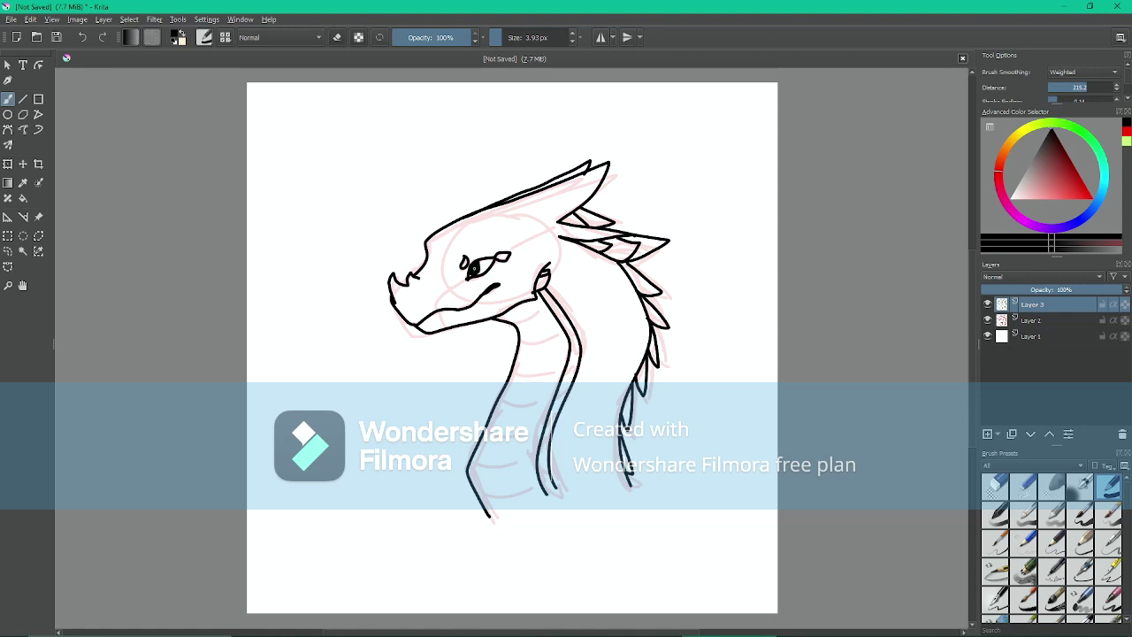
{"action": "left_click_drag", "start_coordinate": [467, 280], "coordinate": [445, 294]}
{"action": "left_click_drag", "start_coordinate": [508, 255], "coordinate": [534, 239]}
Ink the belly-plate lines, the zigzag scales in the inner band and the closing edge at the neck's base
{"action": "left_click_drag", "start_coordinate": [519, 343], "coordinate": [563, 337]}
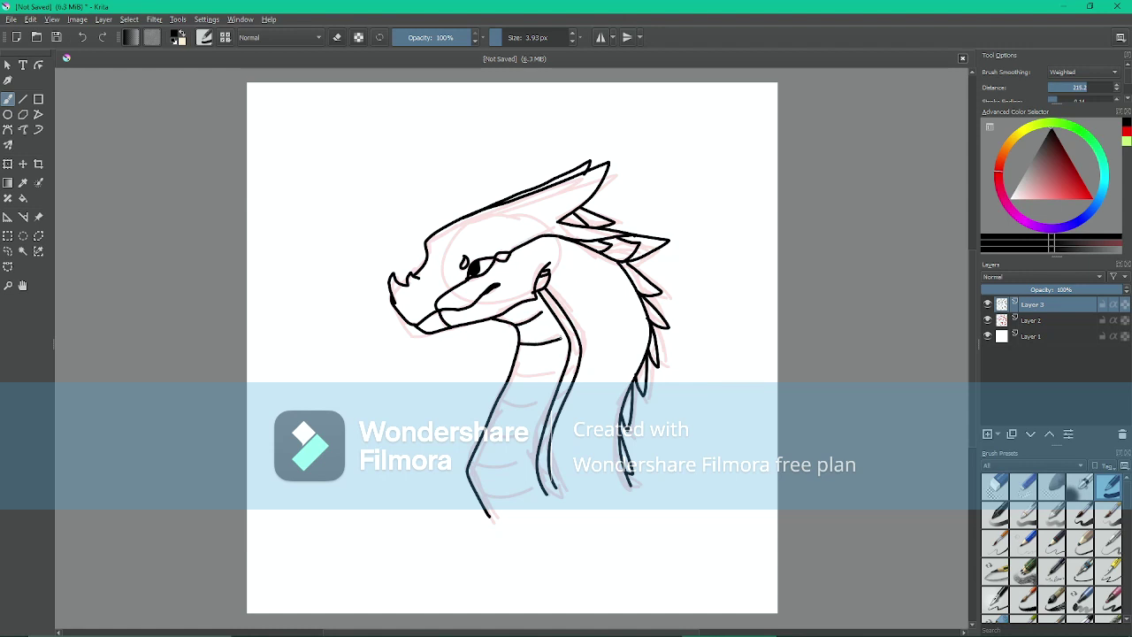
{"action": "left_click_drag", "start_coordinate": [511, 375], "coordinate": [553, 372]}
{"action": "left_click_drag", "start_coordinate": [497, 403], "coordinate": [540, 405]}
{"action": "left_click_drag", "start_coordinate": [467, 475], "coordinate": [514, 465]}
{"action": "left_click_drag", "start_coordinate": [487, 512], "coordinate": [634, 485]}
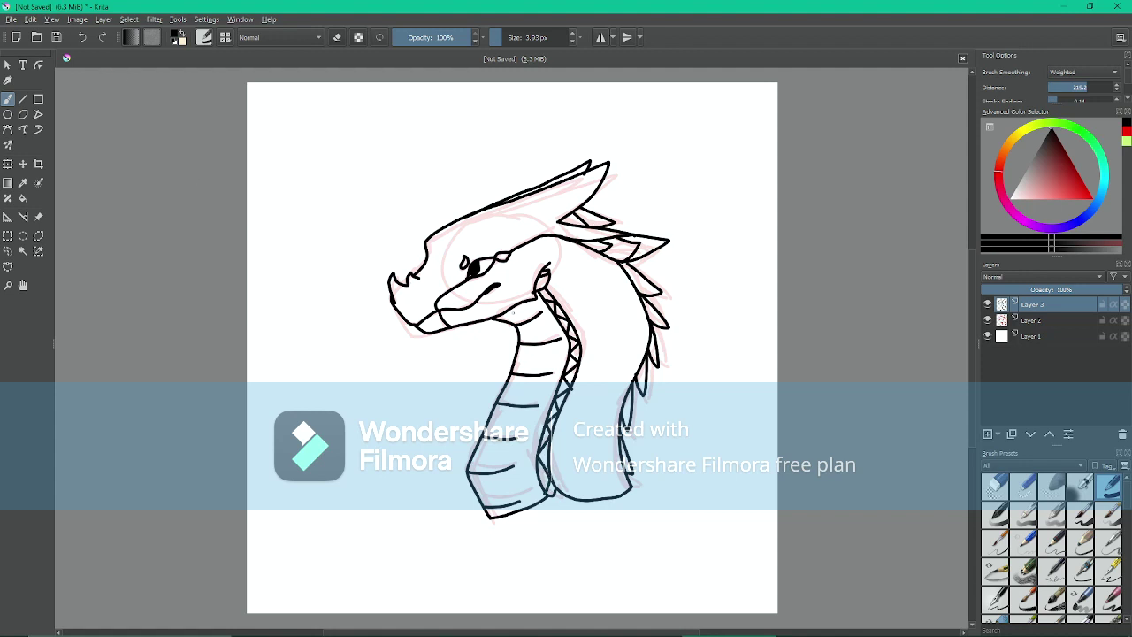
Delete the red sketch layer and add a new layer beneath the line art
{"action": "key", "text": "Page_Down"}
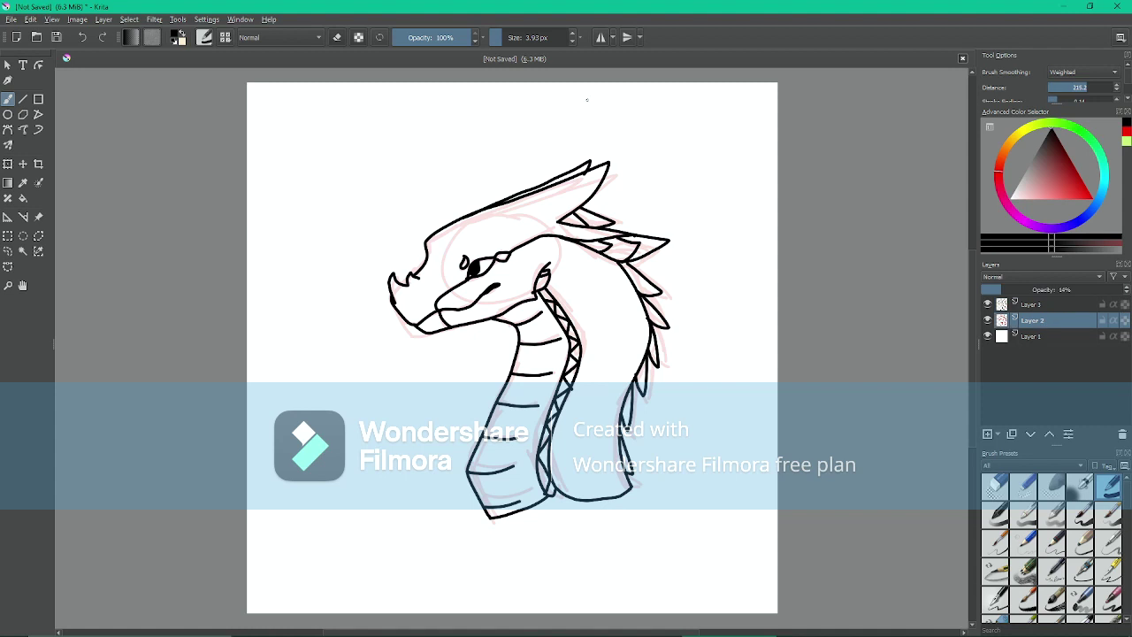
{"action": "key", "text": "shift+Delete"}
{"action": "key", "text": "Insert"}
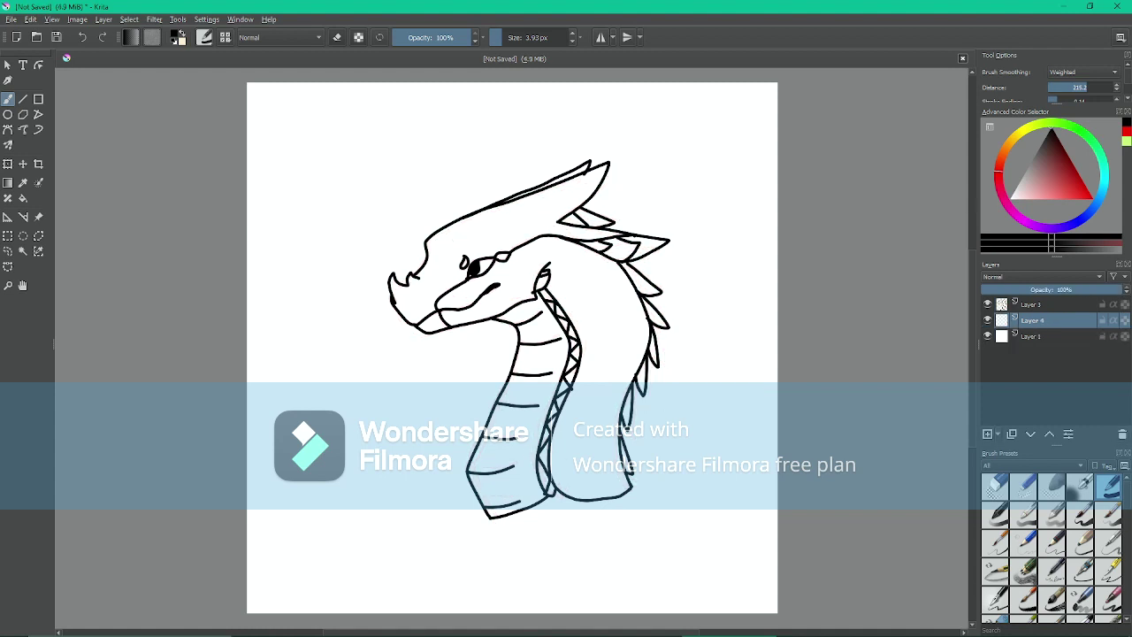
Paint the lower face and the back part of the neck dark purple with a 66.93 px brush and no smoothing
{"action": "left_click_drag", "start_coordinate": [1067, 126], "coordinate": [1022, 219]}
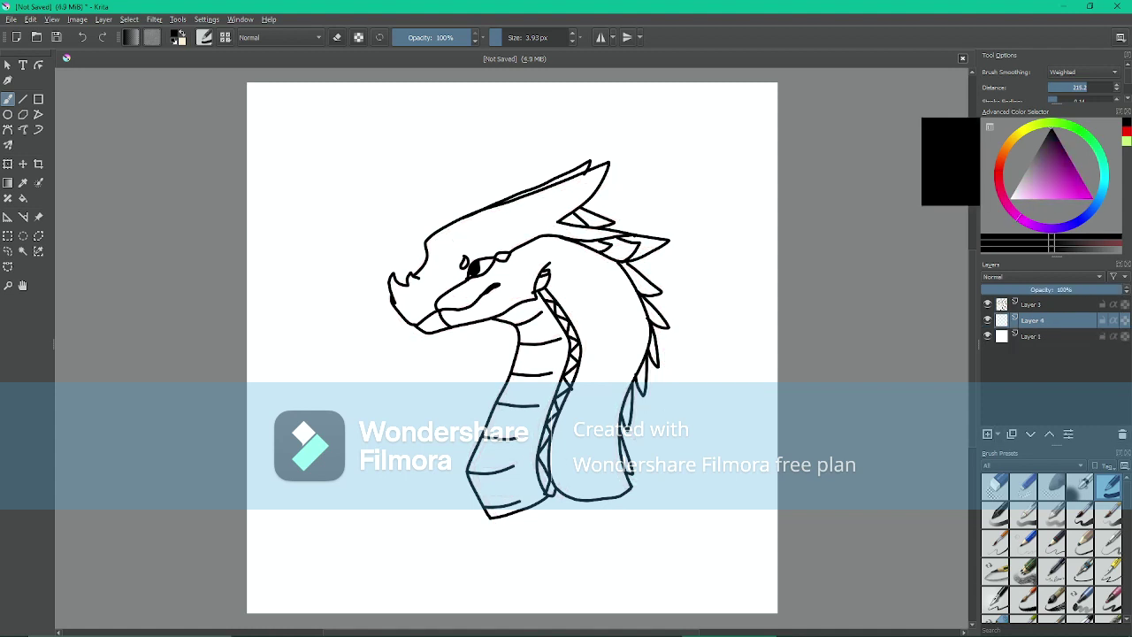
{"action": "left_click", "coordinate": [1066, 155]}
{"action": "left_click_drag", "start_coordinate": [1066, 155], "coordinate": [1045, 153]}
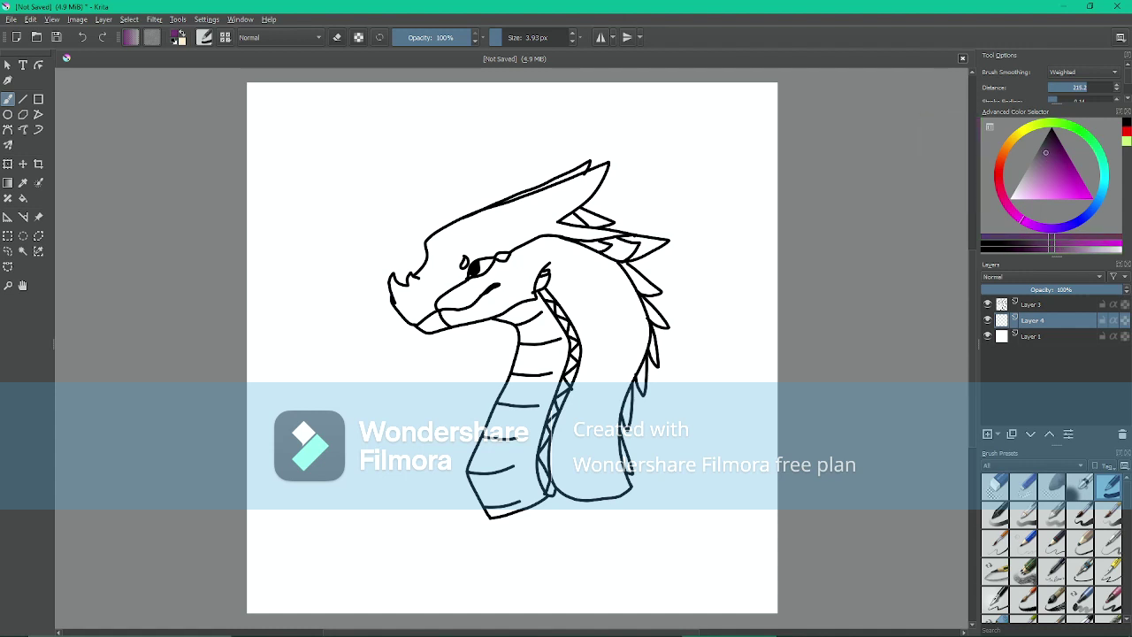
{"action": "left_click", "coordinate": [522, 37]}
{"action": "left_click", "coordinate": [1083, 73]}
{"action": "left_click", "coordinate": [1079, 50]}
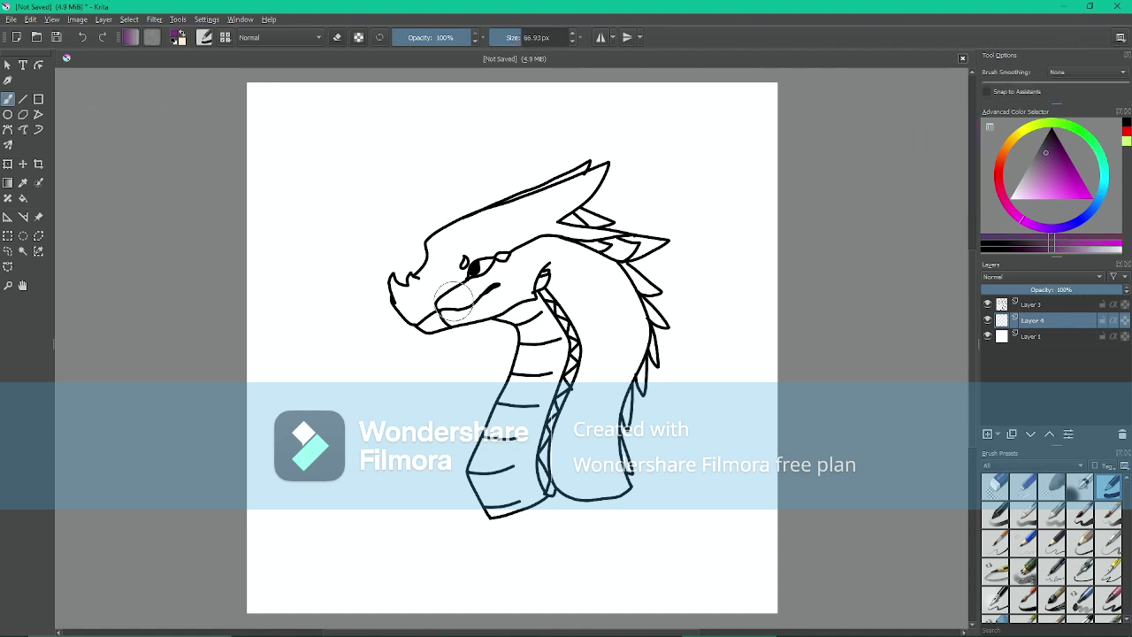
{"action": "mouse_move", "coordinate": [455, 301]}
{"action": "left_mouse_down"}
{"action": "mouse_move", "coordinate": [480, 281]}
{"action": "mouse_move", "coordinate": [607, 291]}
{"action": "mouse_move", "coordinate": [575, 465]}
{"action": "left_mouse_up"}
Erase the purple overspill around the neck base, belly plates, jaw underside and back spikes, reducing the eraser to 23.32 px
{"action": "key", "text": "e"}
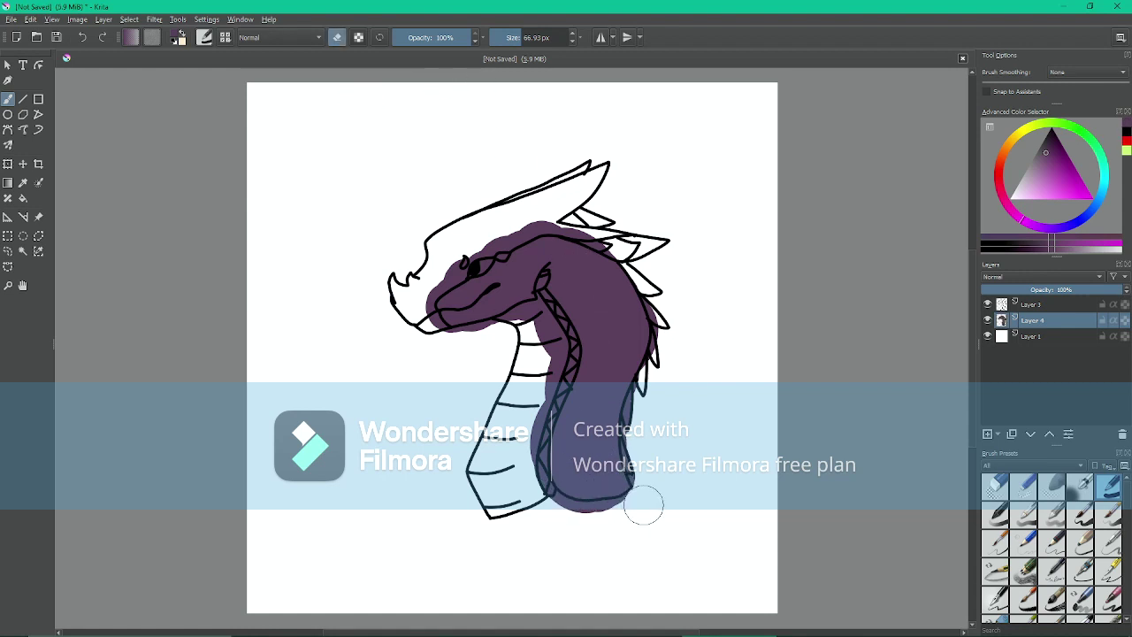
{"action": "mouse_move", "coordinate": [615, 519]}
{"action": "left_mouse_down"}
{"action": "mouse_move", "coordinate": [559, 518]}
{"action": "mouse_move", "coordinate": [533, 490]}
{"action": "mouse_move", "coordinate": [569, 356]}
{"action": "left_mouse_up"}
{"action": "key", "text": "bracketleft"}
{"action": "key", "text": "bracketleft"}
{"action": "key", "text": "bracketleft"}
{"action": "key", "text": "bracketleft"}
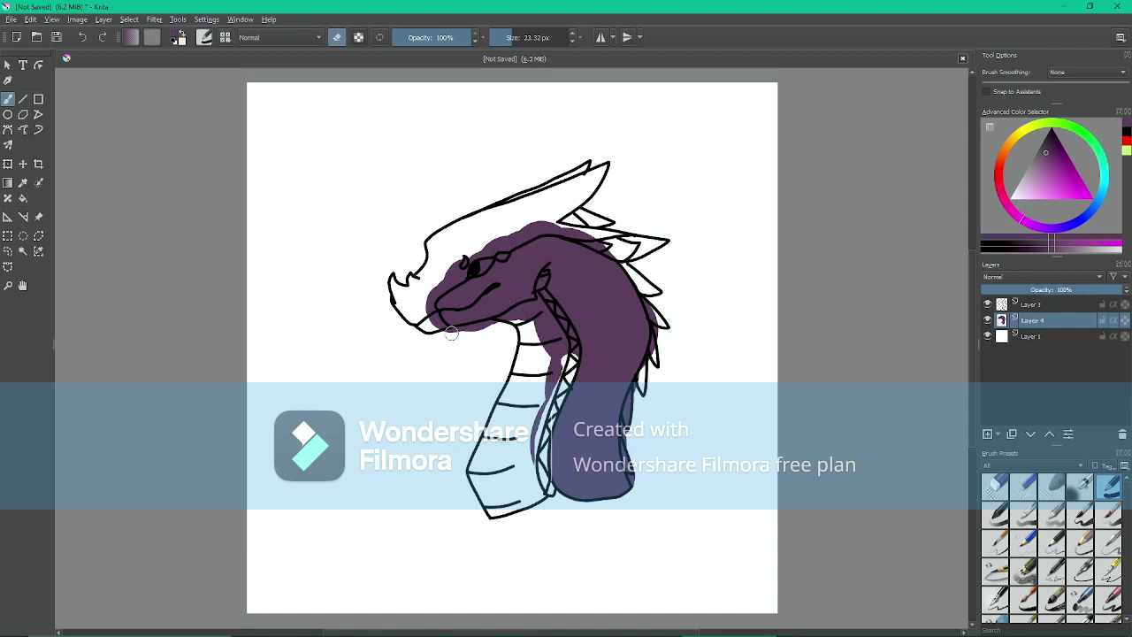
{"action": "mouse_move", "coordinate": [457, 331]}
{"action": "left_mouse_down"}
{"action": "mouse_move", "coordinate": [543, 311]}
{"action": "mouse_move", "coordinate": [564, 349]}
{"action": "mouse_move", "coordinate": [533, 453]}
{"action": "mouse_move", "coordinate": [541, 323]}
{"action": "mouse_move", "coordinate": [529, 317]}
{"action": "left_mouse_up"}
{"action": "mouse_move", "coordinate": [665, 322]}
{"action": "left_mouse_down"}
{"action": "mouse_move", "coordinate": [636, 397]}
{"action": "mouse_move", "coordinate": [630, 472]}
{"action": "left_mouse_up"}
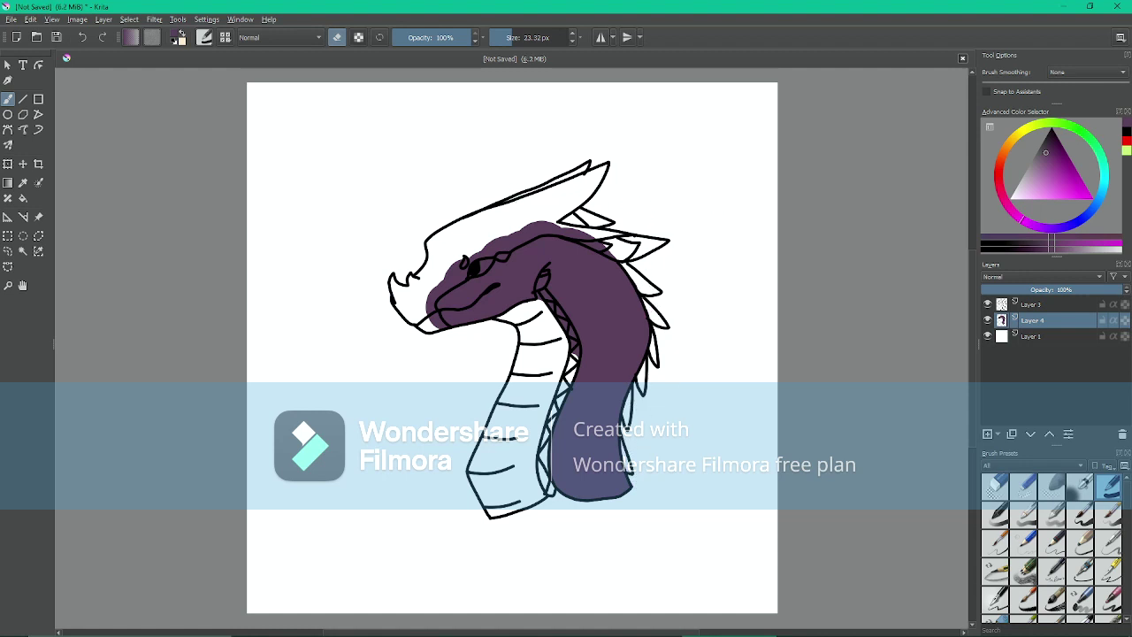
Erase the leftover purple from the zigzag inner band of the neck with an 11.47 px eraser
{"action": "key", "text": "bracketleft"}
{"action": "key", "text": "bracketleft"}
{"action": "key", "text": "bracketleft"}
{"action": "mouse_move", "coordinate": [538, 295]}
{"action": "left_mouse_down"}
{"action": "mouse_move", "coordinate": [574, 353]}
{"action": "mouse_move", "coordinate": [570, 343]}
{"action": "left_mouse_up"}
{"action": "key", "text": "e"}
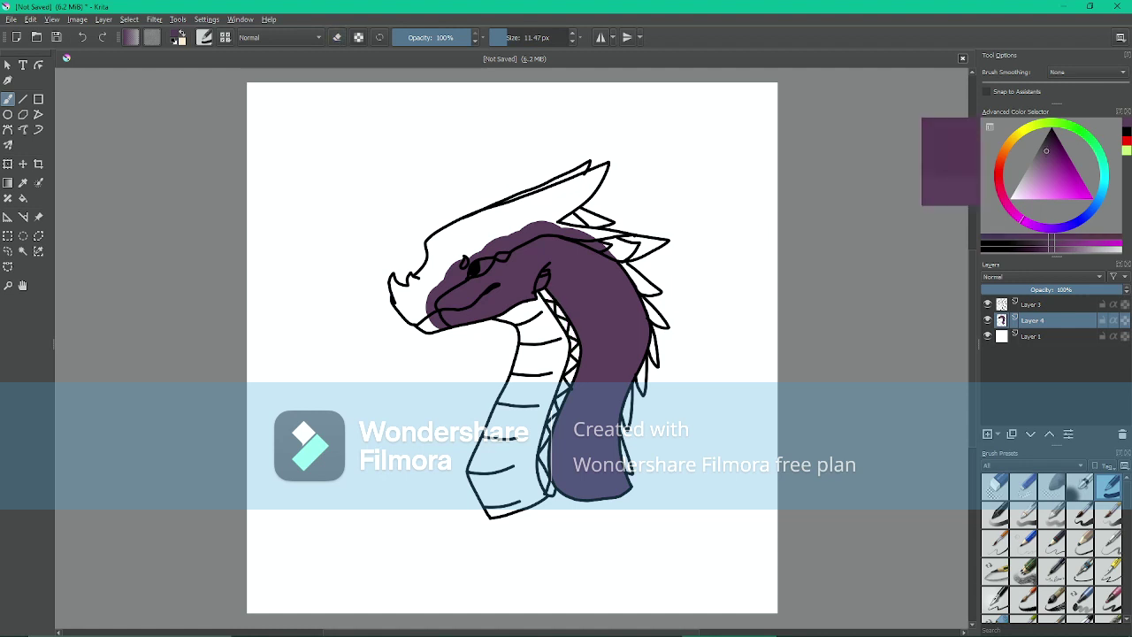
Paint the snout, upper head and horns in a darker, richer purple with a 12.66 px brush
{"action": "left_click", "coordinate": [1050, 147]}
{"action": "left_click_drag", "start_coordinate": [502, 37], "coordinate": [508, 38]}
{"action": "mouse_move", "coordinate": [391, 279]}
{"action": "left_mouse_down"}
{"action": "mouse_move", "coordinate": [396, 301]}
{"action": "mouse_move", "coordinate": [431, 327]}
{"action": "mouse_move", "coordinate": [440, 290]}
{"action": "mouse_move", "coordinate": [471, 259]}
{"action": "mouse_move", "coordinate": [536, 233]}
{"action": "mouse_move", "coordinate": [620, 235]}
{"action": "mouse_move", "coordinate": [574, 228]}
{"action": "left_mouse_up"}
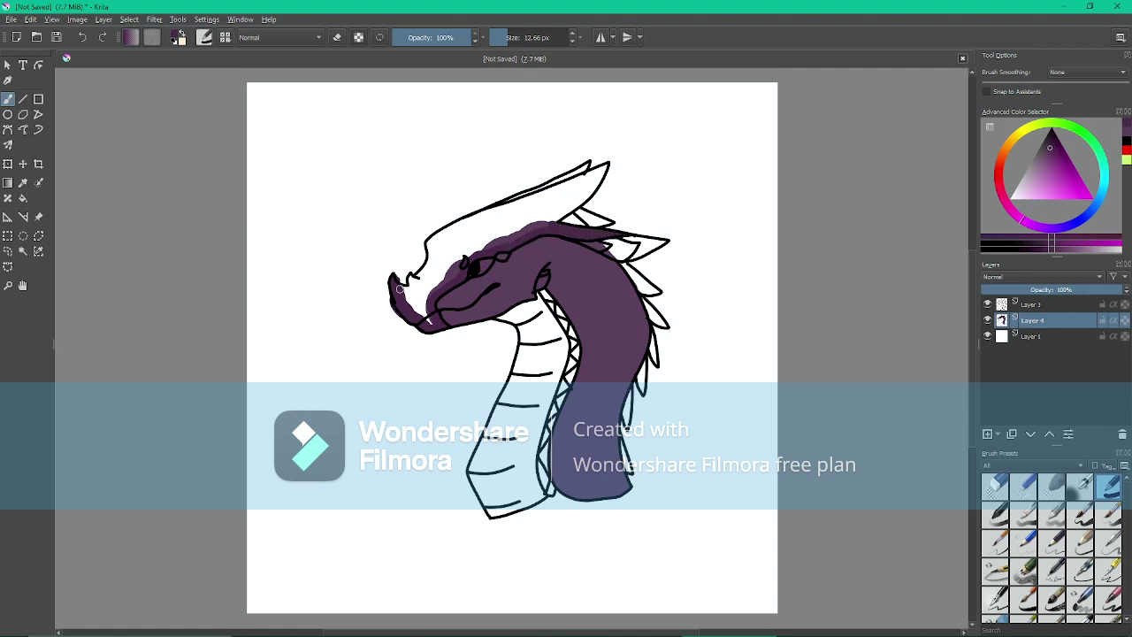
{"action": "mouse_move", "coordinate": [398, 290]}
{"action": "left_mouse_down"}
{"action": "mouse_move", "coordinate": [428, 244]}
{"action": "mouse_move", "coordinate": [586, 166]}
{"action": "mouse_move", "coordinate": [531, 188]}
{"action": "mouse_move", "coordinate": [596, 170]}
{"action": "mouse_move", "coordinate": [600, 184]}
{"action": "mouse_move", "coordinate": [535, 227]}
{"action": "mouse_move", "coordinate": [509, 221]}
{"action": "mouse_move", "coordinate": [456, 237]}
{"action": "mouse_move", "coordinate": [409, 303]}
{"action": "mouse_move", "coordinate": [428, 324]}
{"action": "mouse_move", "coordinate": [443, 267]}
{"action": "left_mouse_up"}
{"action": "mouse_move", "coordinate": [457, 243]}
{"action": "left_mouse_down"}
{"action": "mouse_move", "coordinate": [465, 233]}
{"action": "mouse_move", "coordinate": [459, 252]}
{"action": "mouse_move", "coordinate": [495, 234]}
{"action": "mouse_move", "coordinate": [510, 244]}
{"action": "mouse_move", "coordinate": [581, 222]}
{"action": "left_mouse_up"}
Paint the zigzag inner band down the neck in a muted dark purple
{"action": "key", "text": "l"}
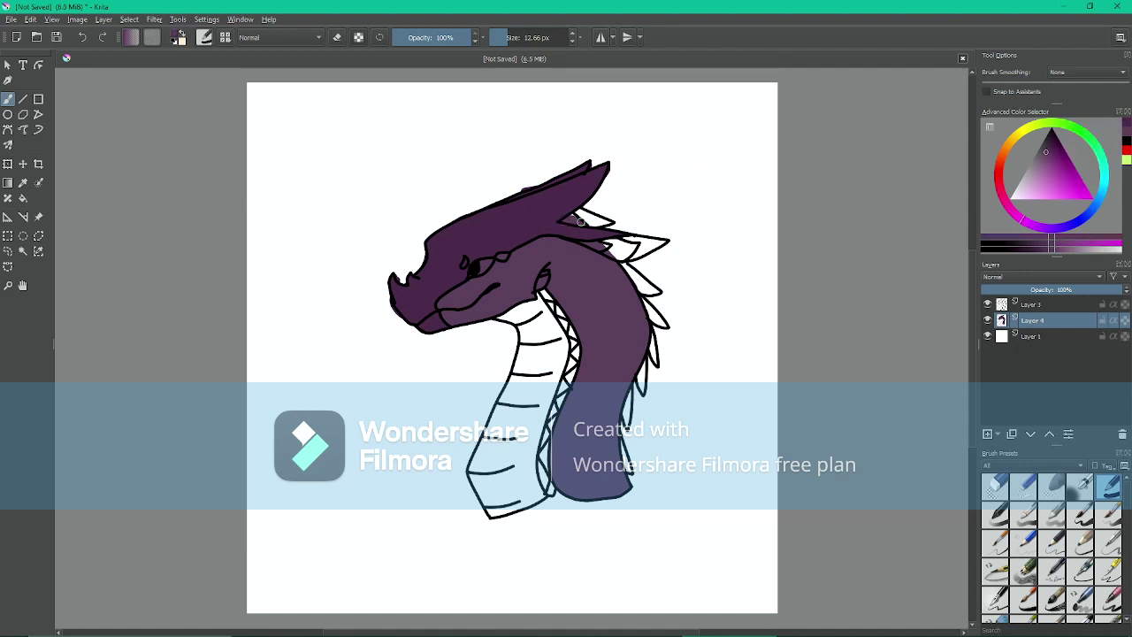
{"action": "key", "text": "k"}
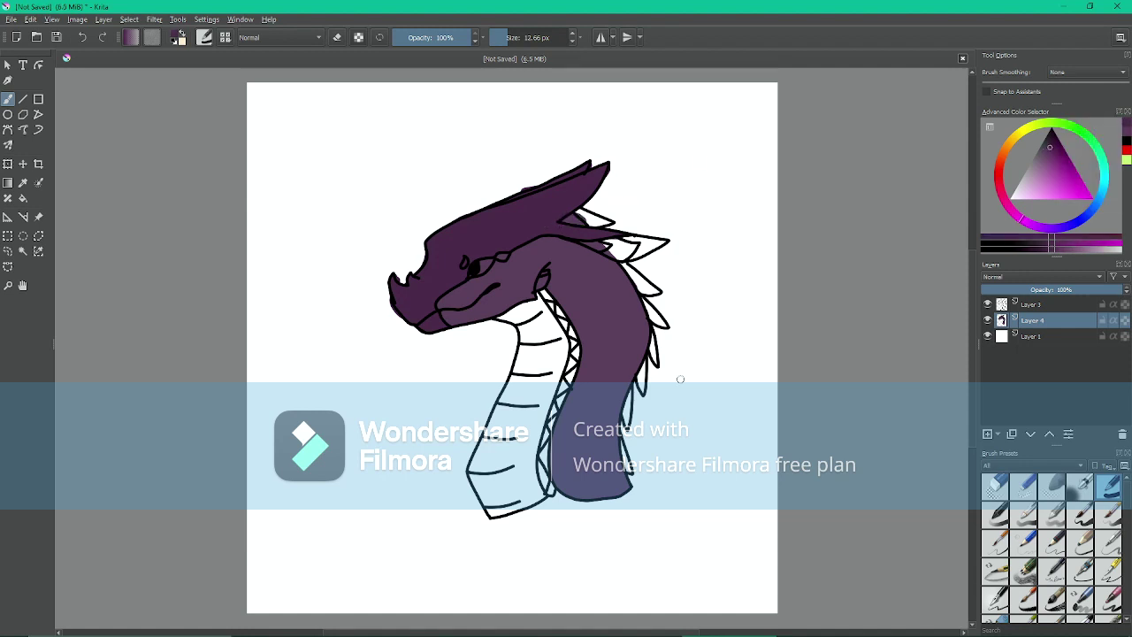
{"action": "key", "text": "l"}
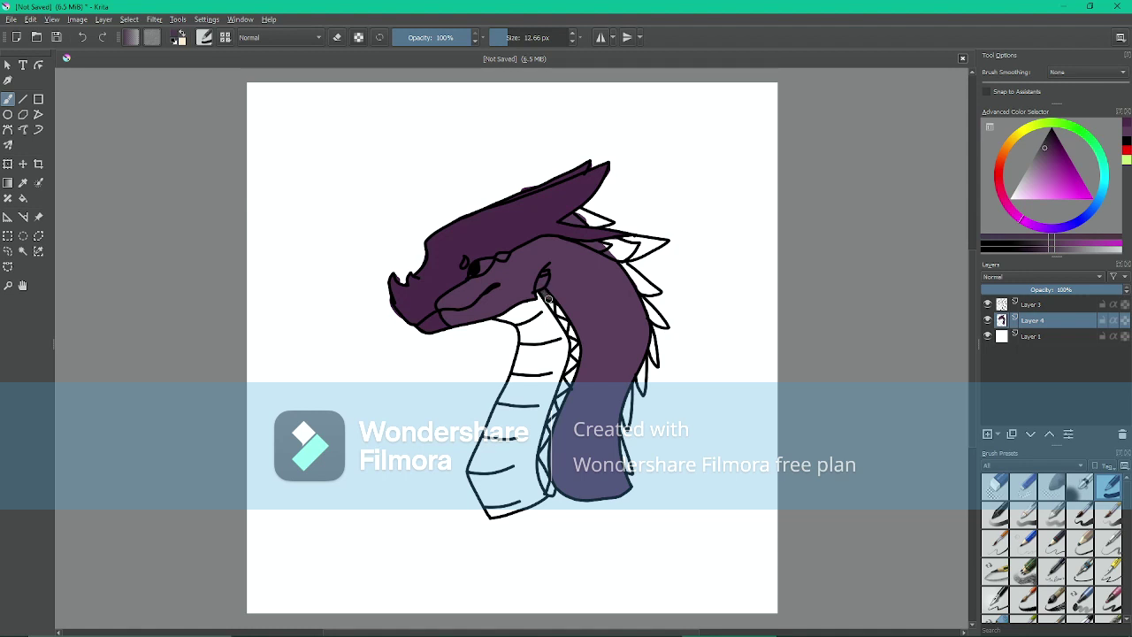
{"action": "left_click_drag", "start_coordinate": [560, 315], "coordinate": [576, 352]}
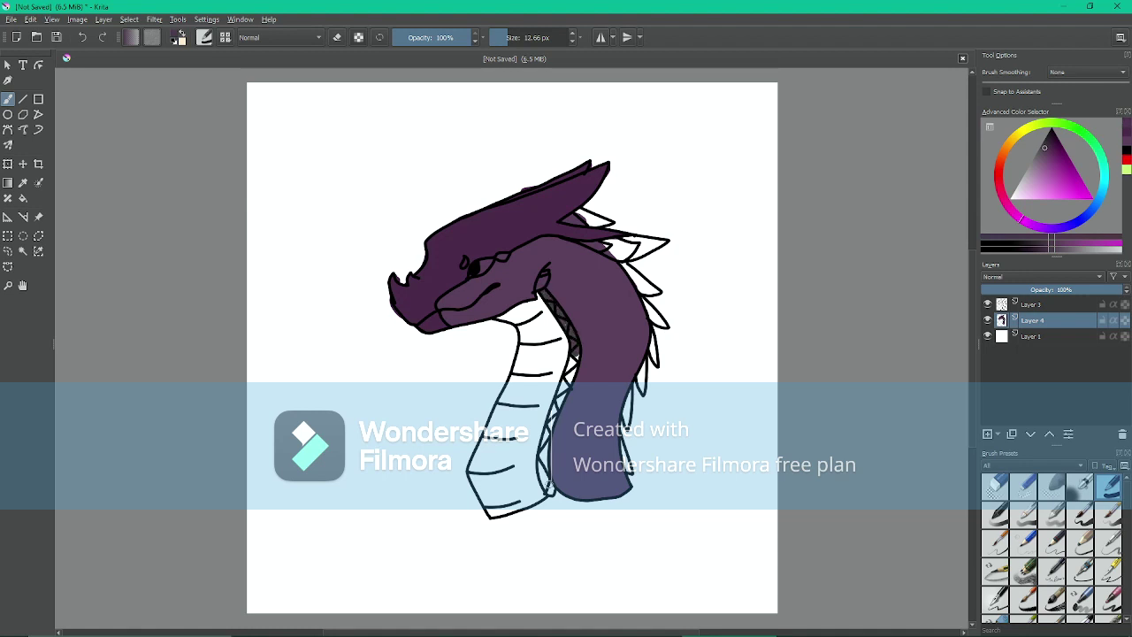
{"action": "mouse_move", "coordinate": [550, 488]}
{"action": "left_mouse_down"}
{"action": "mouse_move", "coordinate": [545, 431]}
{"action": "mouse_move", "coordinate": [575, 354]}
{"action": "mouse_move", "coordinate": [544, 474]}
{"action": "left_mouse_up"}
Colour the belly plates greyish mauve, refining their edges at 11.47 px, and touch up the jaw's rear edge in dark purple
{"action": "left_click", "coordinate": [1043, 157]}
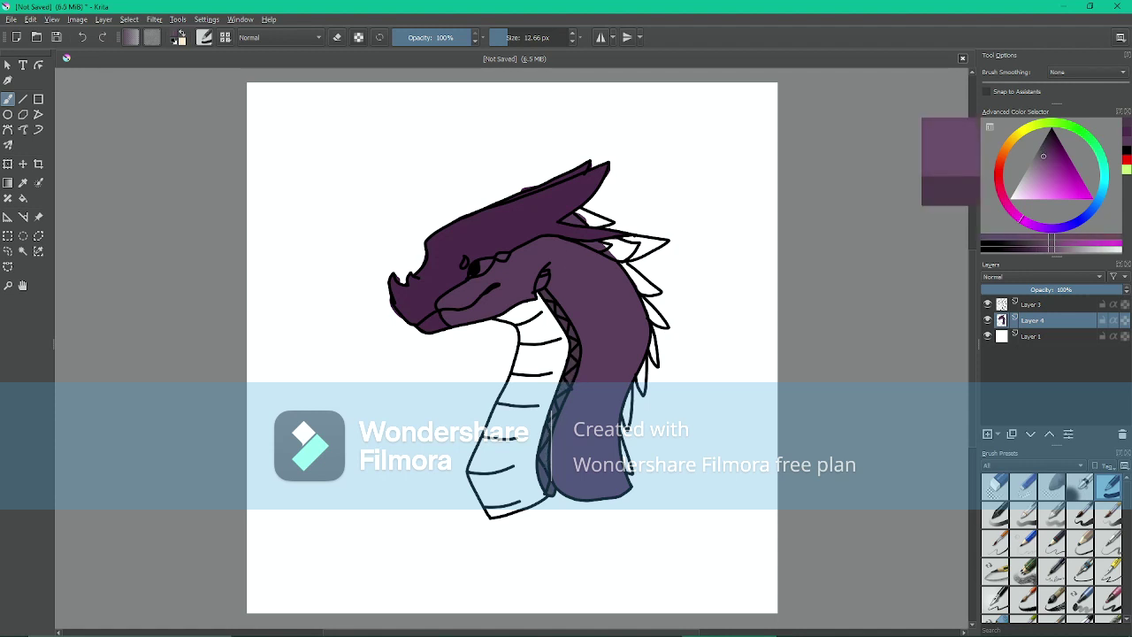
{"action": "left_click", "coordinate": [1036, 160]}
{"action": "left_click", "coordinate": [513, 38]}
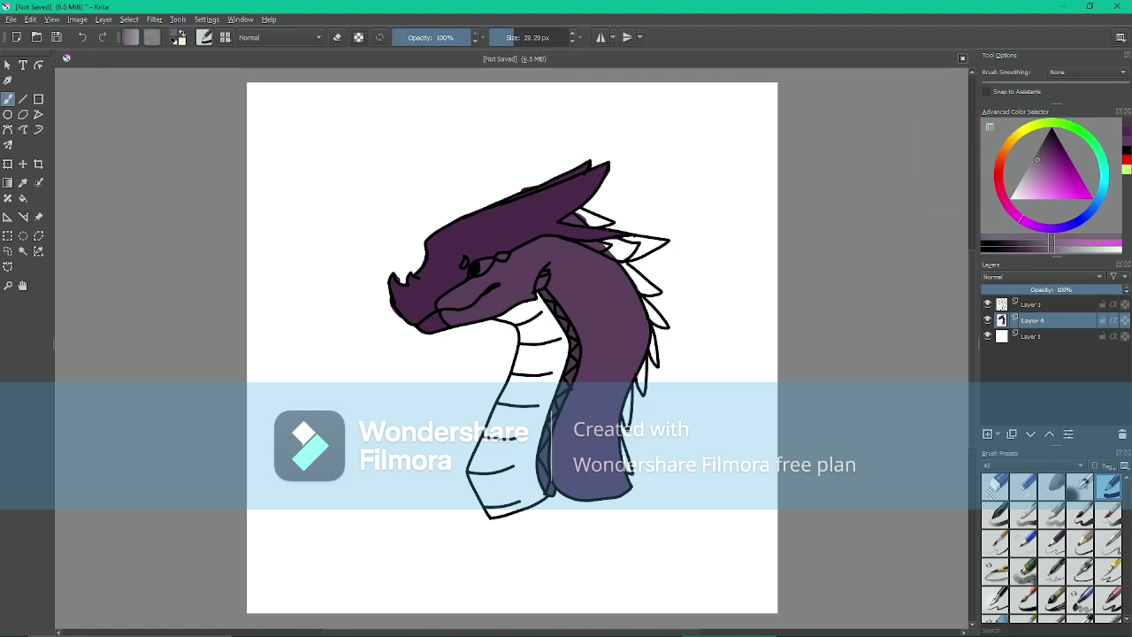
{"action": "key", "text": "f"}
{"action": "left_click", "coordinate": [522, 333]}
{"action": "key", "text": "b"}
{"action": "mouse_move", "coordinate": [520, 334]}
{"action": "left_mouse_down"}
{"action": "mouse_move", "coordinate": [550, 337]}
{"action": "mouse_move", "coordinate": [525, 349]}
{"action": "mouse_move", "coordinate": [520, 369]}
{"action": "mouse_move", "coordinate": [543, 374]}
{"action": "mouse_move", "coordinate": [517, 381]}
{"action": "mouse_move", "coordinate": [503, 404]}
{"action": "mouse_move", "coordinate": [538, 406]}
{"action": "mouse_move", "coordinate": [499, 410]}
{"action": "mouse_move", "coordinate": [492, 478]}
{"action": "left_mouse_up"}
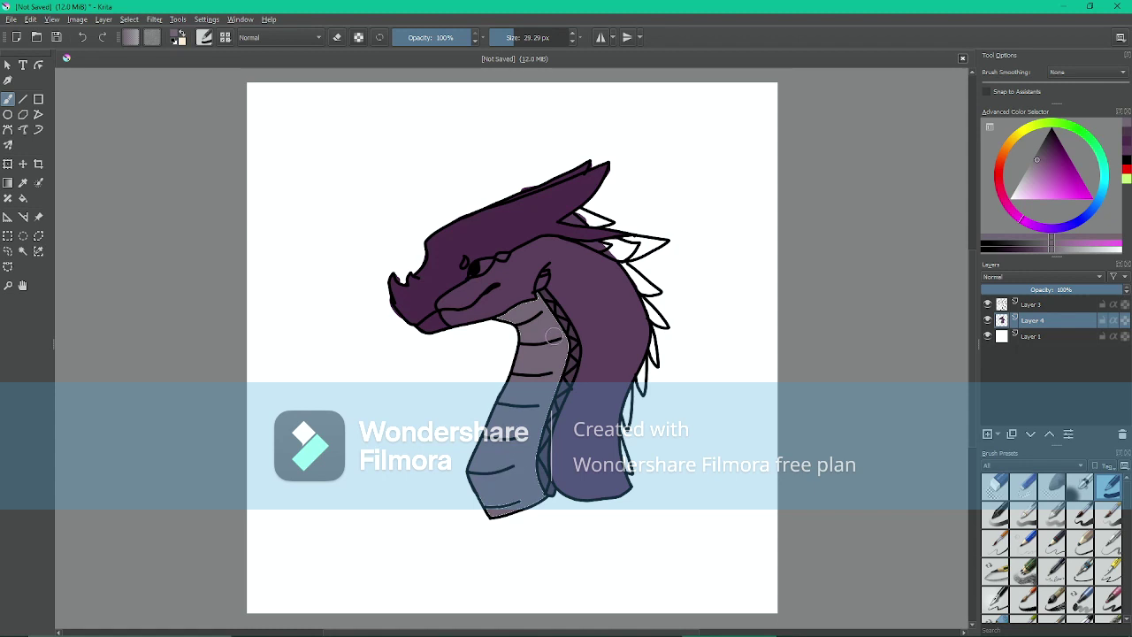
{"action": "left_click", "coordinate": [506, 37]}
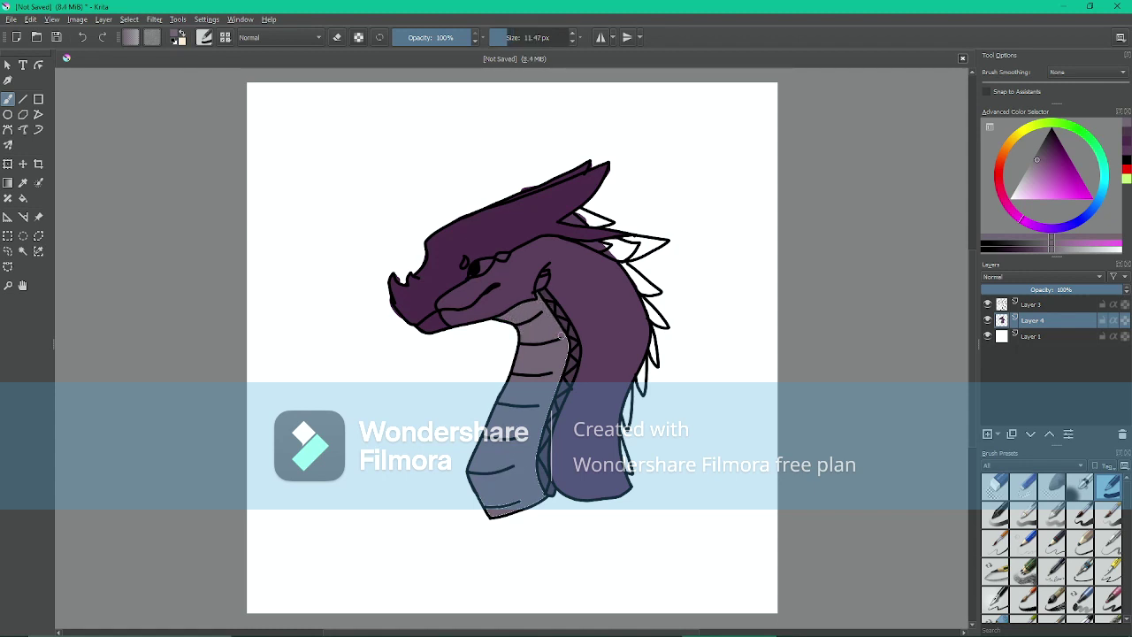
{"action": "mouse_move", "coordinate": [483, 501]}
{"action": "left_mouse_down"}
{"action": "mouse_move", "coordinate": [539, 498]}
{"action": "mouse_move", "coordinate": [532, 459]}
{"action": "mouse_move", "coordinate": [493, 509]}
{"action": "left_mouse_up"}
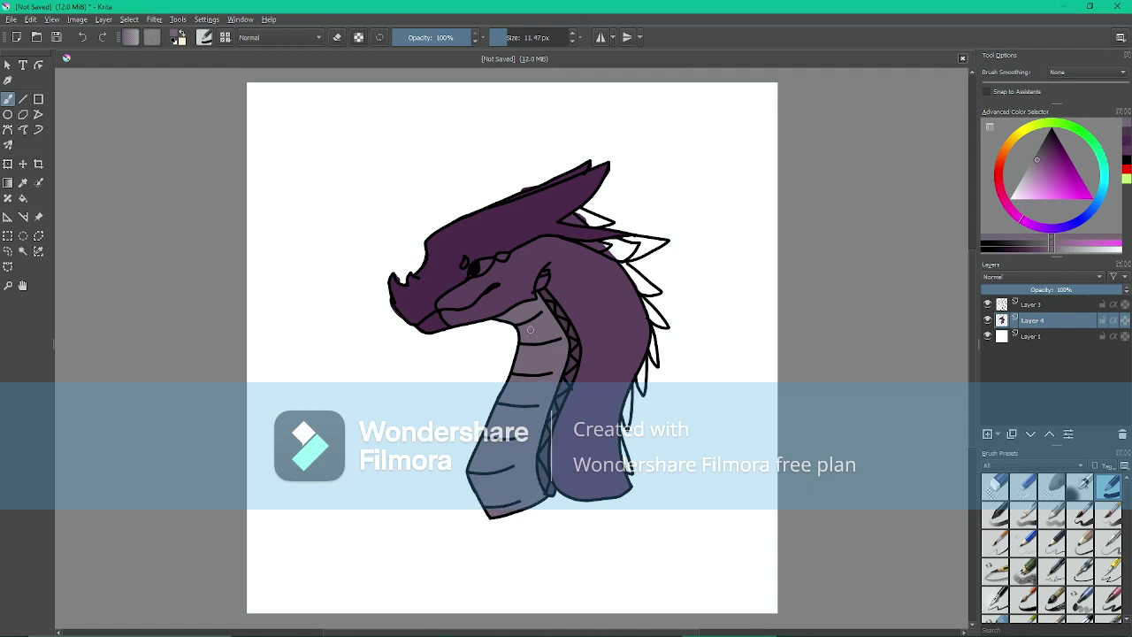
{"action": "left_click", "coordinate": [543, 281], "text": "ctrl"}
{"action": "left_click_drag", "start_coordinate": [532, 297], "coordinate": [528, 277]}
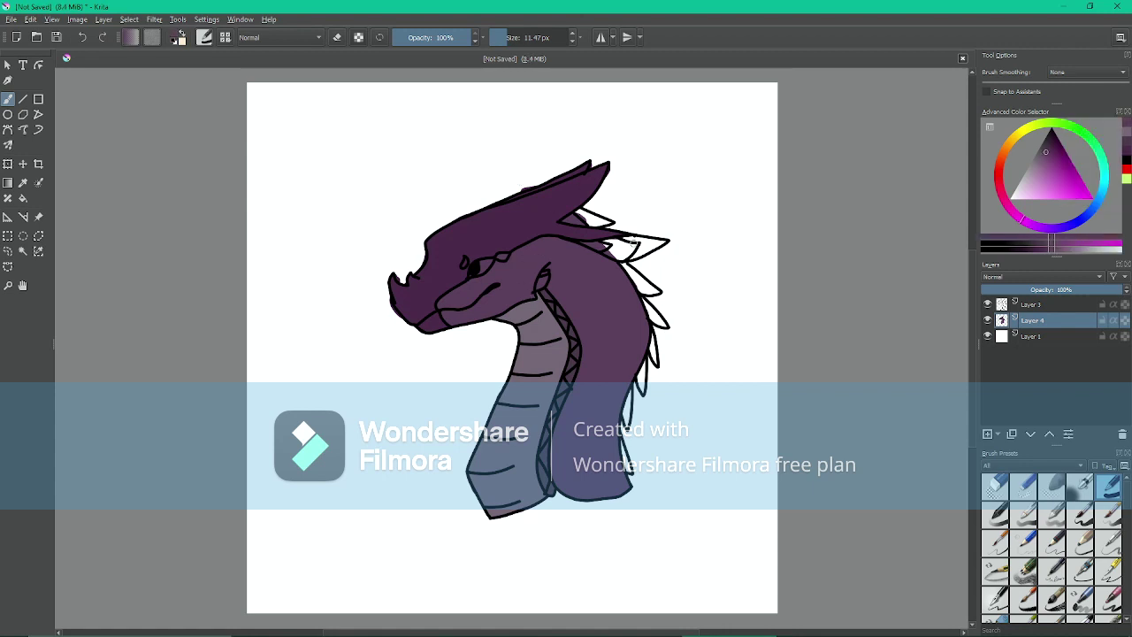
Paint the eye and the cheek patch cream and the small scales beside the eye white, tidying the front scale's edge in dark purple
{"action": "left_click", "coordinate": [542, 280], "text": "ctrl"}
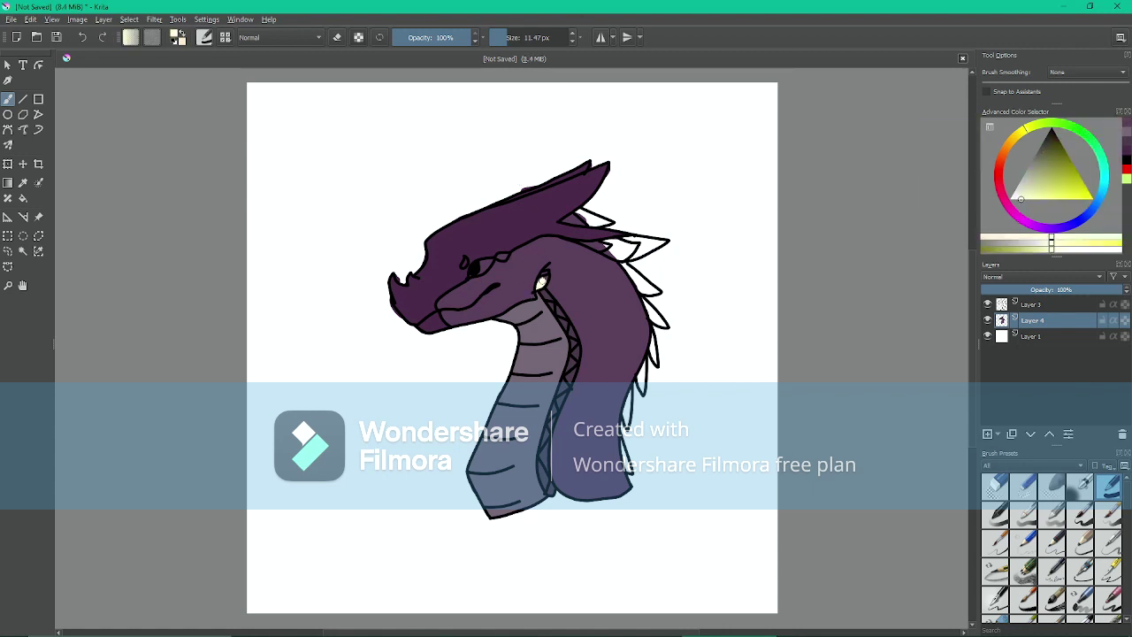
{"action": "left_click", "coordinate": [543, 277]}
{"action": "left_click_drag", "start_coordinate": [479, 268], "coordinate": [486, 264]}
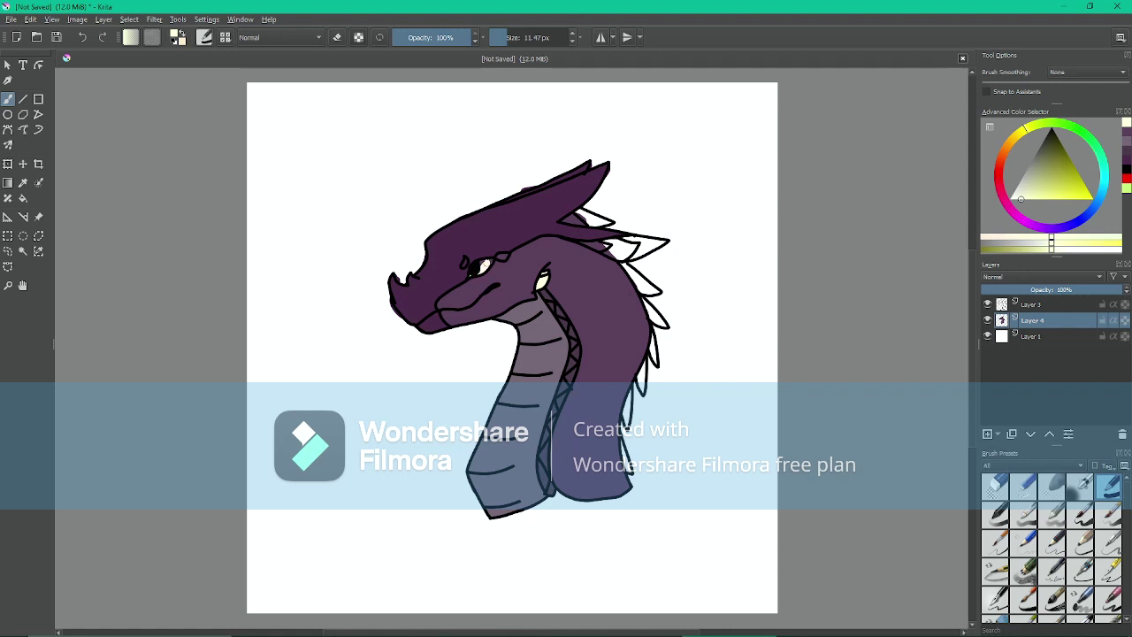
{"action": "left_click", "coordinate": [1011, 199]}
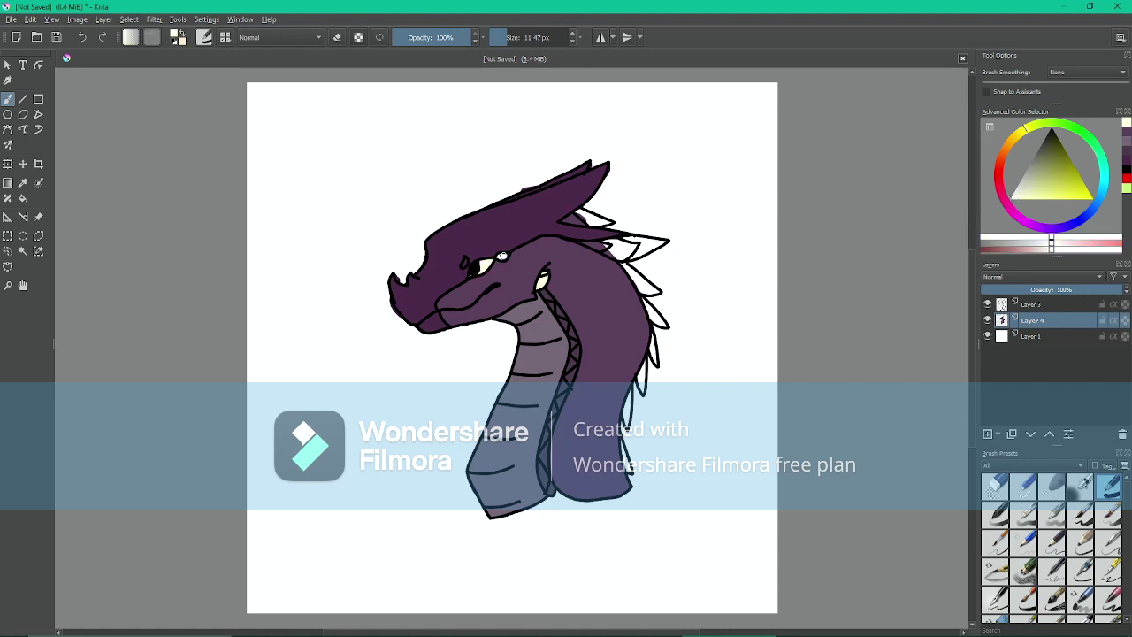
{"action": "left_click", "coordinate": [503, 255]}
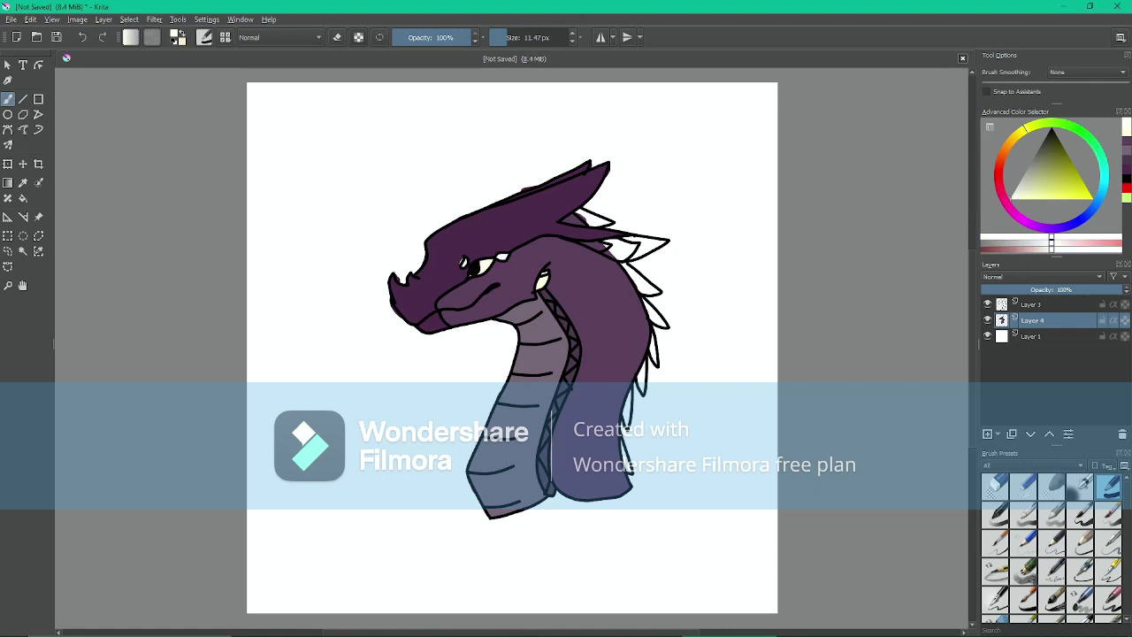
{"action": "left_click", "coordinate": [1127, 166]}
{"action": "left_click", "coordinate": [458, 262]}
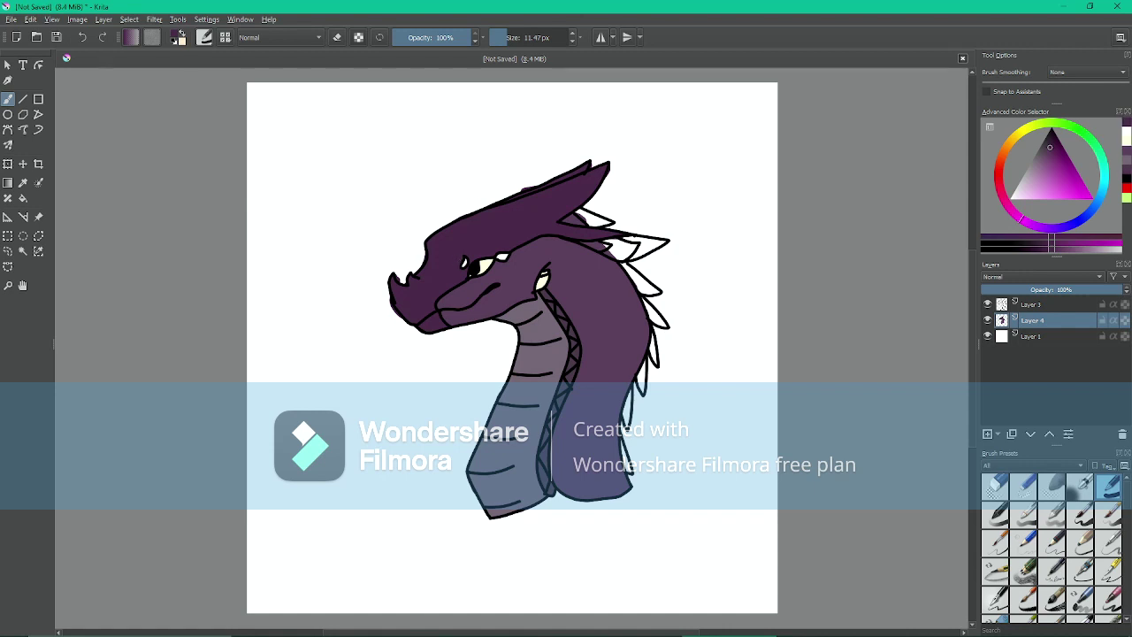
Paint the ear frill behind the head dusty pink on Layer 4
{"action": "left_click", "coordinate": [1033, 336]}
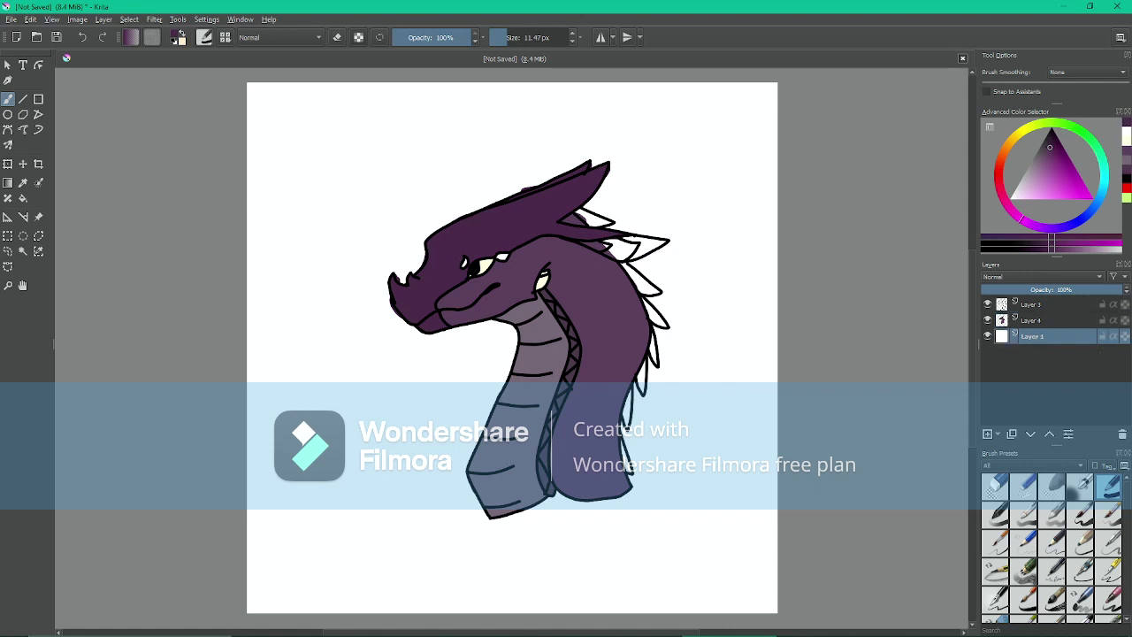
{"action": "left_click", "coordinate": [1033, 321]}
{"action": "mouse_move", "coordinate": [1020, 132]}
{"action": "left_mouse_down"}
{"action": "mouse_move", "coordinate": [1007, 205]}
{"action": "mouse_move", "coordinate": [1044, 184]}
{"action": "left_mouse_up"}
{"action": "left_click", "coordinate": [1037, 179]}
{"action": "mouse_move", "coordinate": [580, 241]}
{"action": "left_mouse_down"}
{"action": "mouse_move", "coordinate": [637, 255]}
{"action": "mouse_move", "coordinate": [662, 240]}
{"action": "mouse_move", "coordinate": [624, 239]}
{"action": "mouse_move", "coordinate": [619, 250]}
{"action": "mouse_move", "coordinate": [646, 244]}
{"action": "left_mouse_up"}
{"action": "left_click", "coordinate": [1127, 179]}
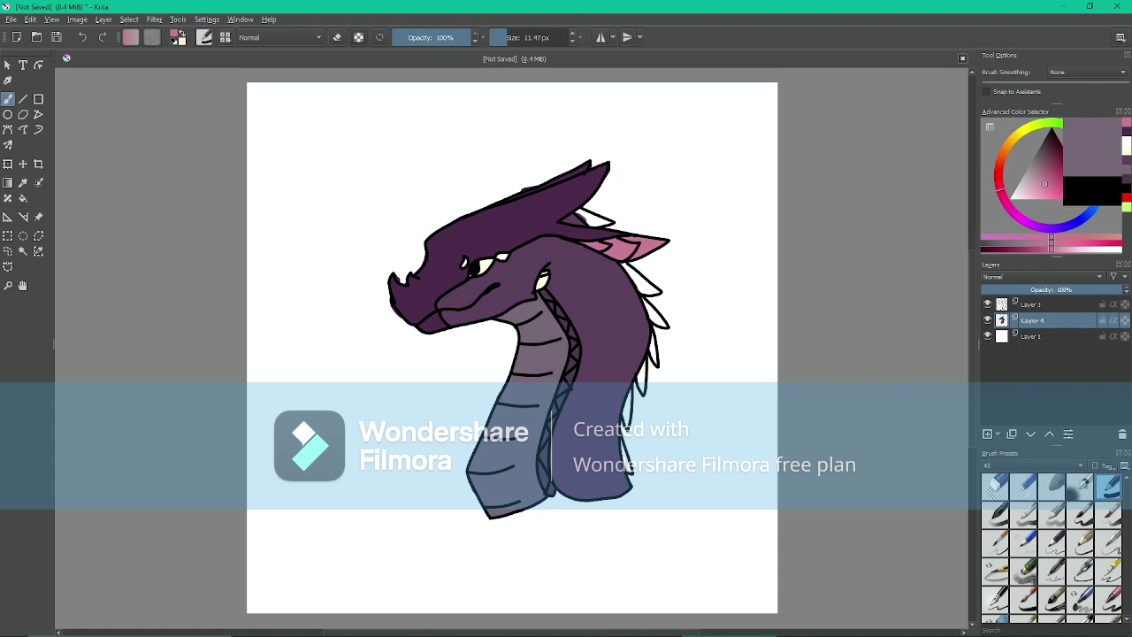
Touch up the base of the pink frill with neck purple and the lower horn with the darker head purple
{"action": "left_click", "coordinate": [579, 249]}
{"action": "left_click", "coordinate": [1045, 153]}
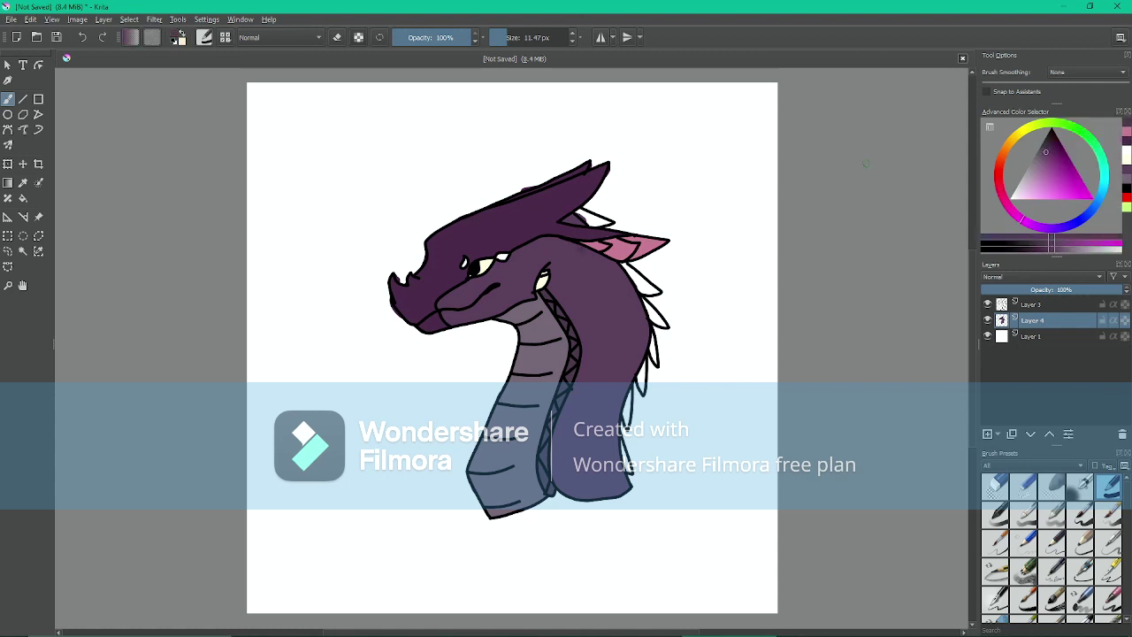
{"action": "key", "text": "k"}
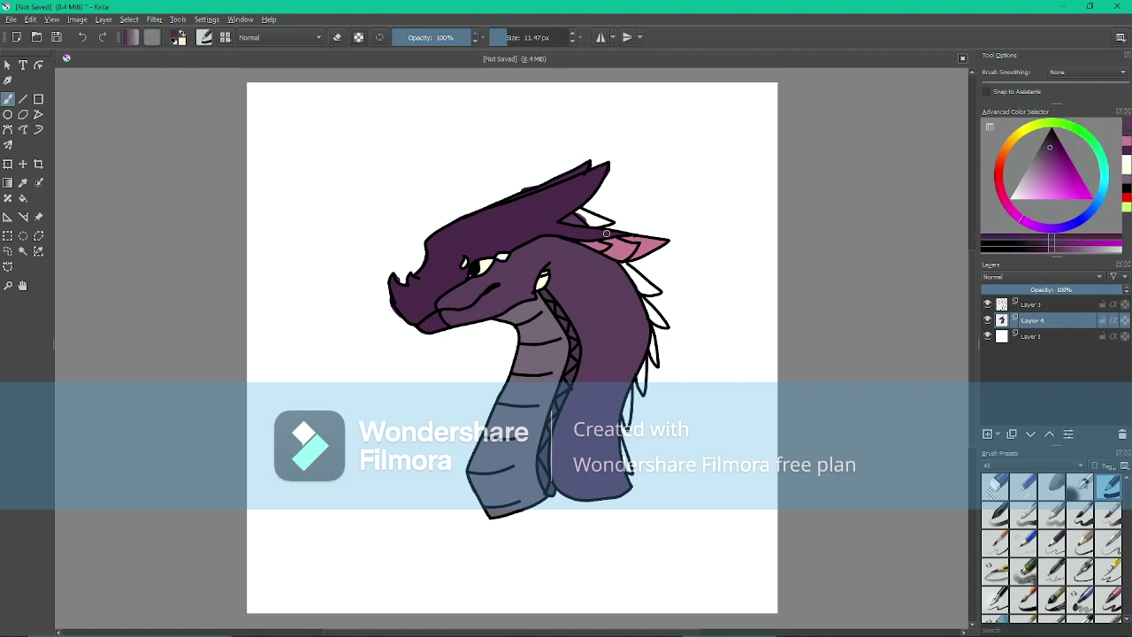
{"action": "left_click", "coordinate": [607, 234]}
Paint the spikes behind the head and down the neck greyish mauve, using a 4.52 px brush for the small ones
{"action": "key", "text": "l"}
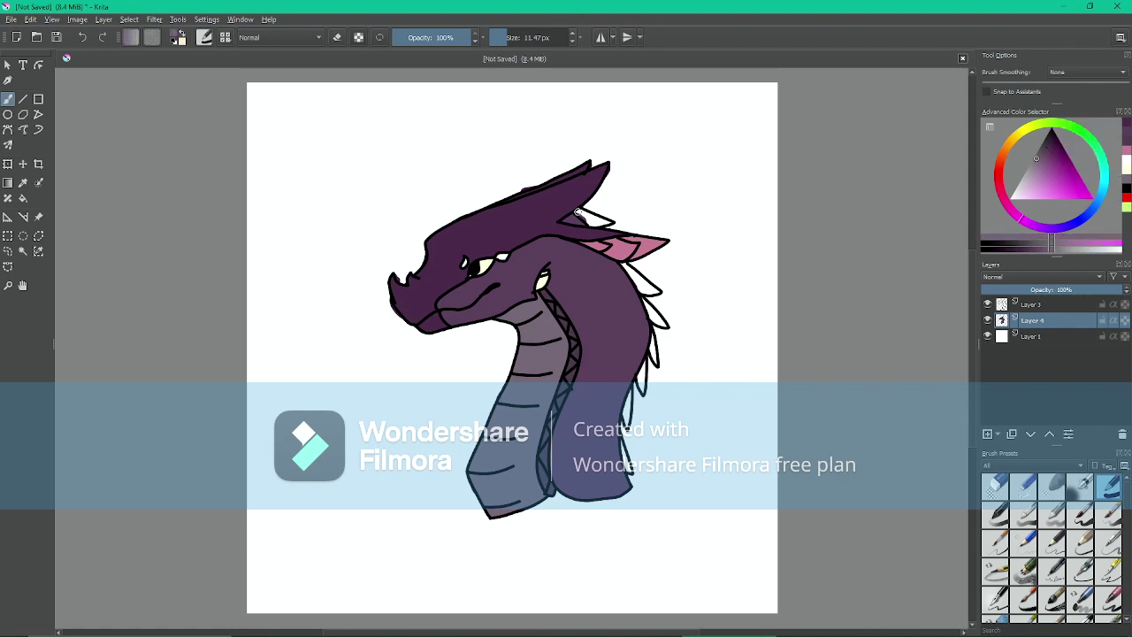
{"action": "mouse_move", "coordinate": [577, 212]}
{"action": "left_mouse_down"}
{"action": "mouse_move", "coordinate": [605, 225]}
{"action": "mouse_move", "coordinate": [591, 217]}
{"action": "mouse_move", "coordinate": [574, 233]}
{"action": "left_mouse_up"}
{"action": "mouse_move", "coordinate": [638, 279]}
{"action": "left_mouse_down"}
{"action": "mouse_move", "coordinate": [628, 268]}
{"action": "mouse_move", "coordinate": [653, 291]}
{"action": "mouse_move", "coordinate": [642, 287]}
{"action": "left_mouse_up"}
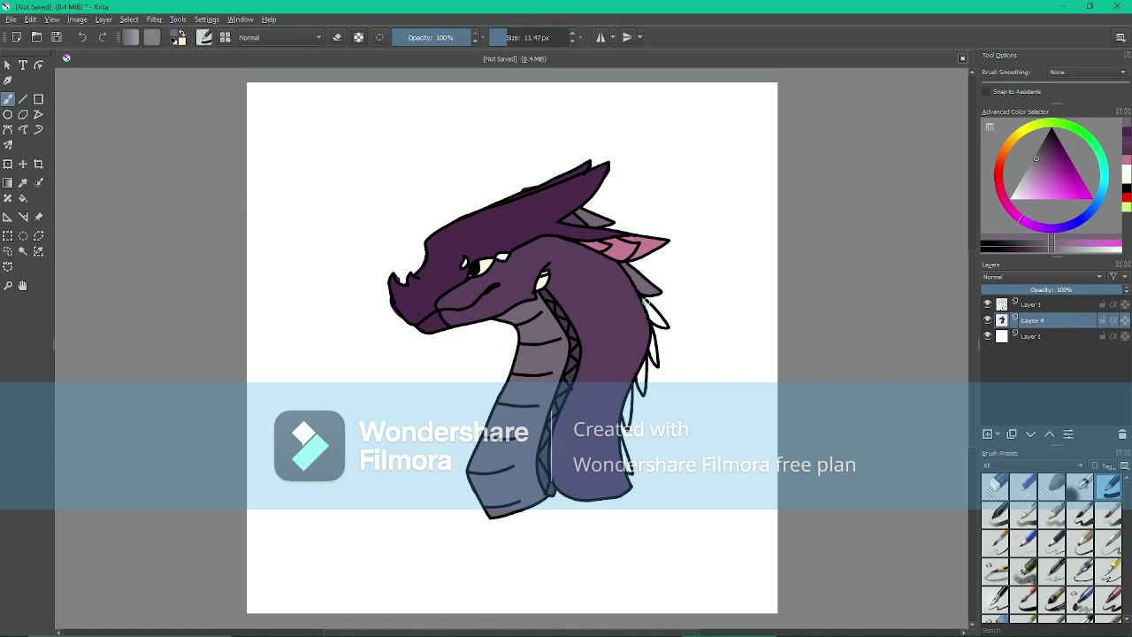
{"action": "key", "text": "bracketleft"}
{"action": "key", "text": "bracketleft"}
{"action": "key", "text": "bracketleft"}
{"action": "left_click_drag", "start_coordinate": [627, 421], "coordinate": [627, 411]}
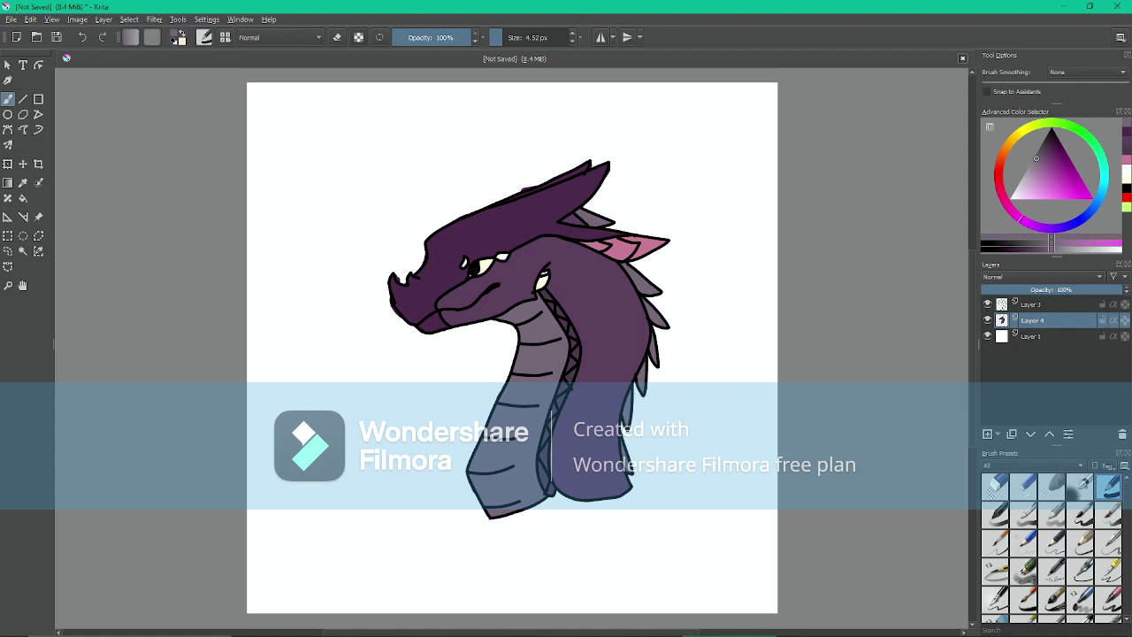
{"action": "left_click", "coordinate": [1127, 141]}
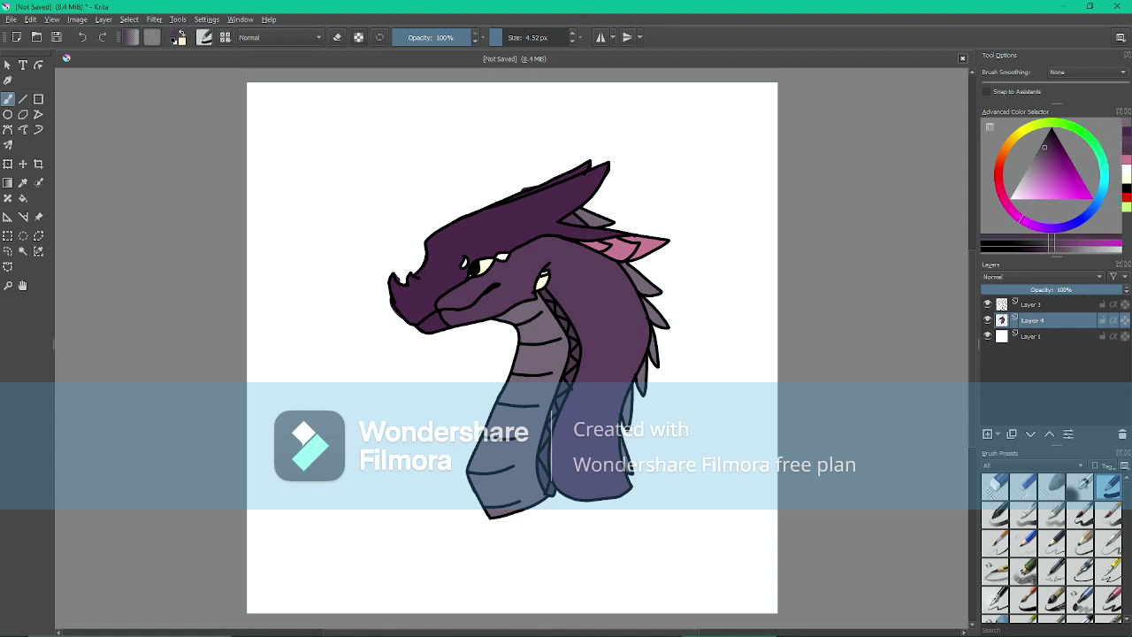
{"action": "left_click", "coordinate": [1039, 154]}
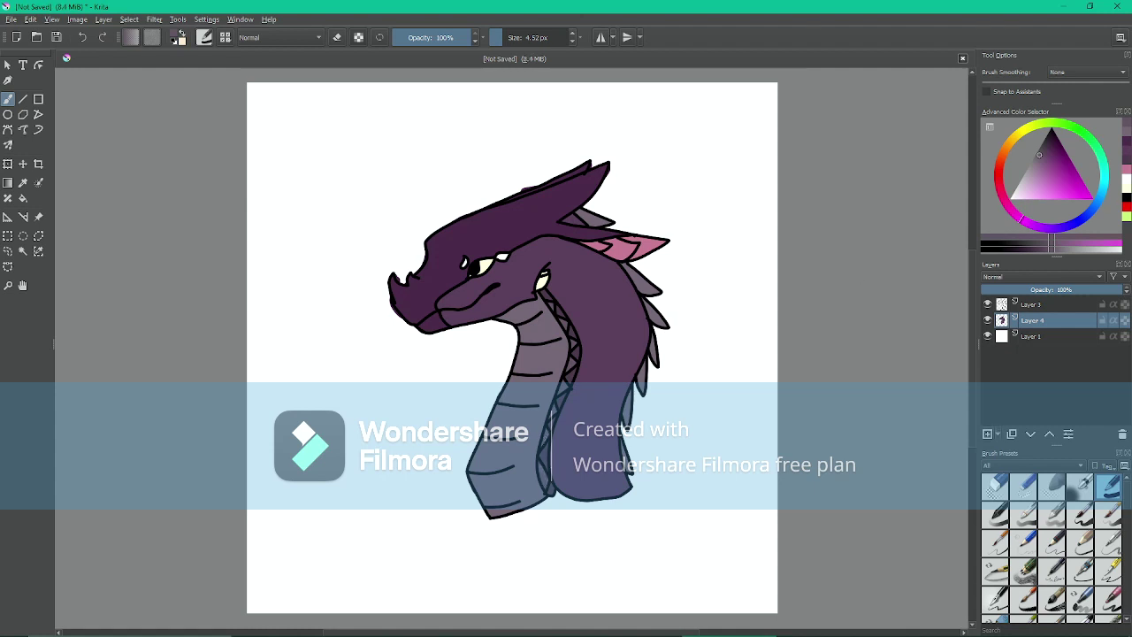
Cover the background on Layer 1 with dark grey using a 1,000 px brush
{"action": "left_click", "coordinate": [1033, 336]}
{"action": "left_click", "coordinate": [999, 175]}
{"action": "left_click_drag", "start_coordinate": [1059, 158], "coordinate": [1057, 143]}
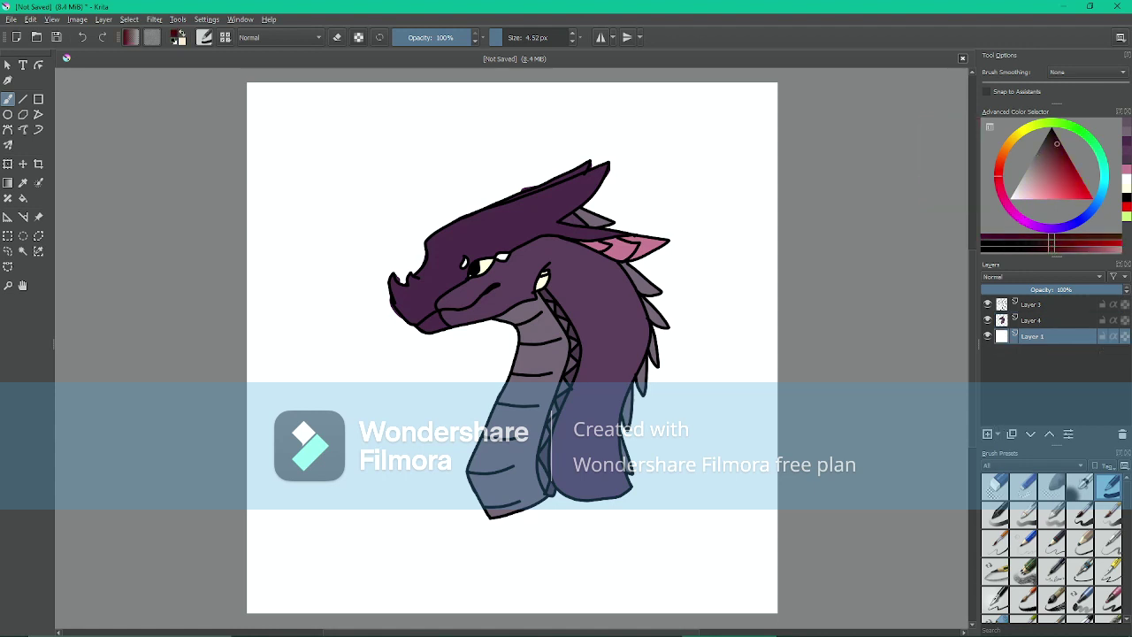
{"action": "left_click_drag", "start_coordinate": [506, 37], "coordinate": [573, 37]}
{"action": "left_click", "coordinate": [1050, 136]}
{"action": "left_click", "coordinate": [1043, 138]}
{"action": "left_click_drag", "start_coordinate": [590, 273], "coordinate": [581, 217]}
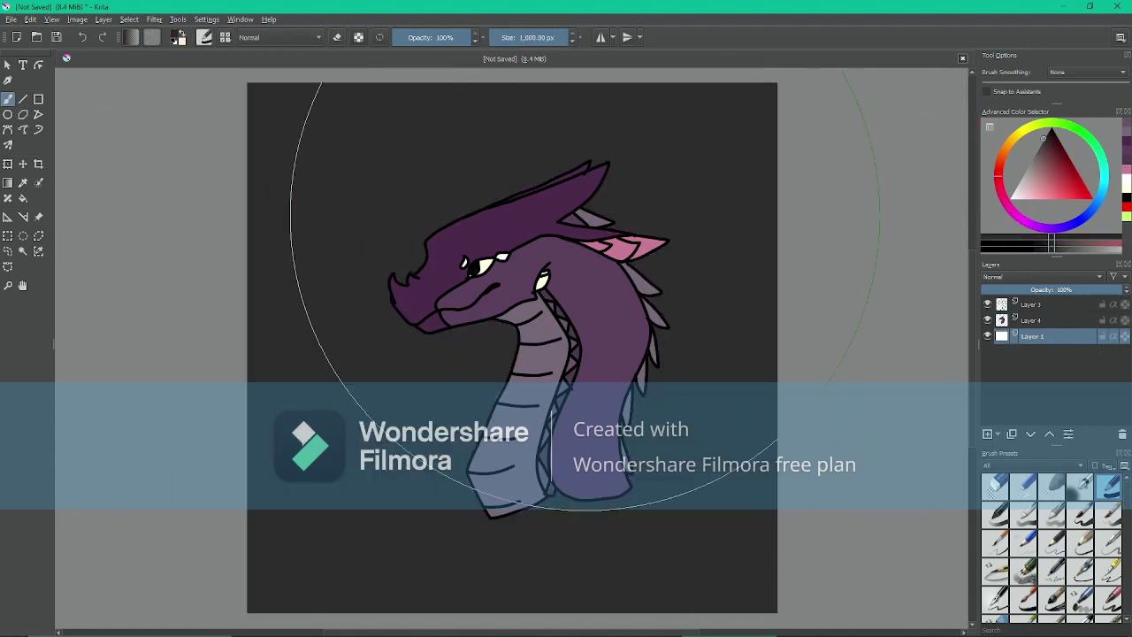
Erase the stray colour outside the line art around the snout and upper horn on Layer 4
{"action": "left_click", "coordinate": [1033, 320]}
{"action": "key", "text": "e"}
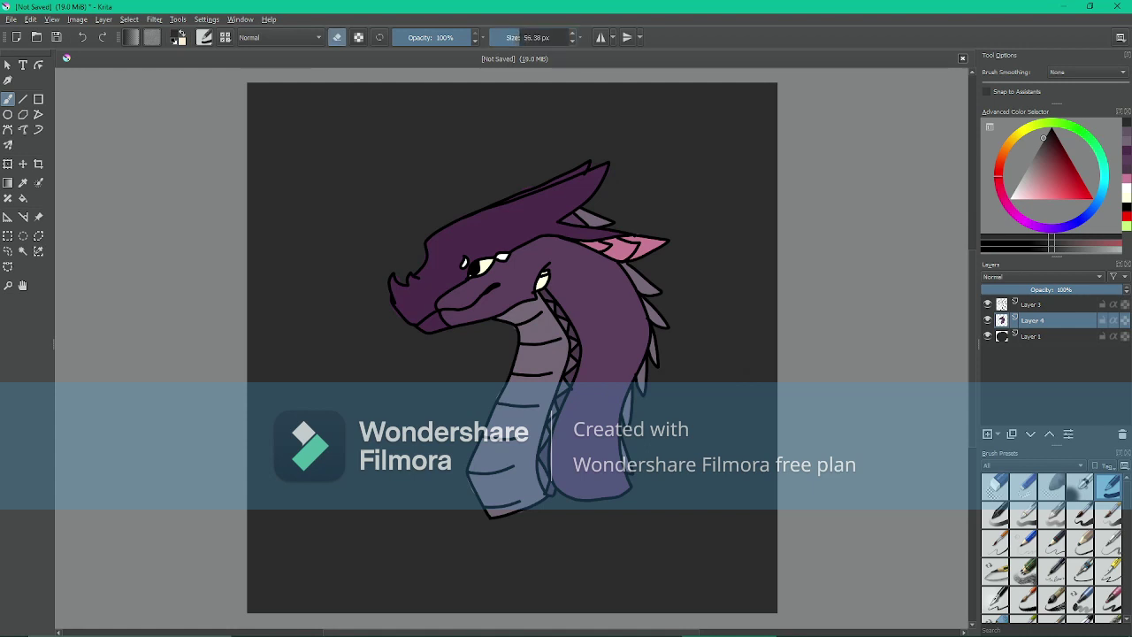
{"action": "left_click_drag", "start_coordinate": [400, 268], "coordinate": [419, 261]}
{"action": "left_click_drag", "start_coordinate": [522, 177], "coordinate": [532, 182]}
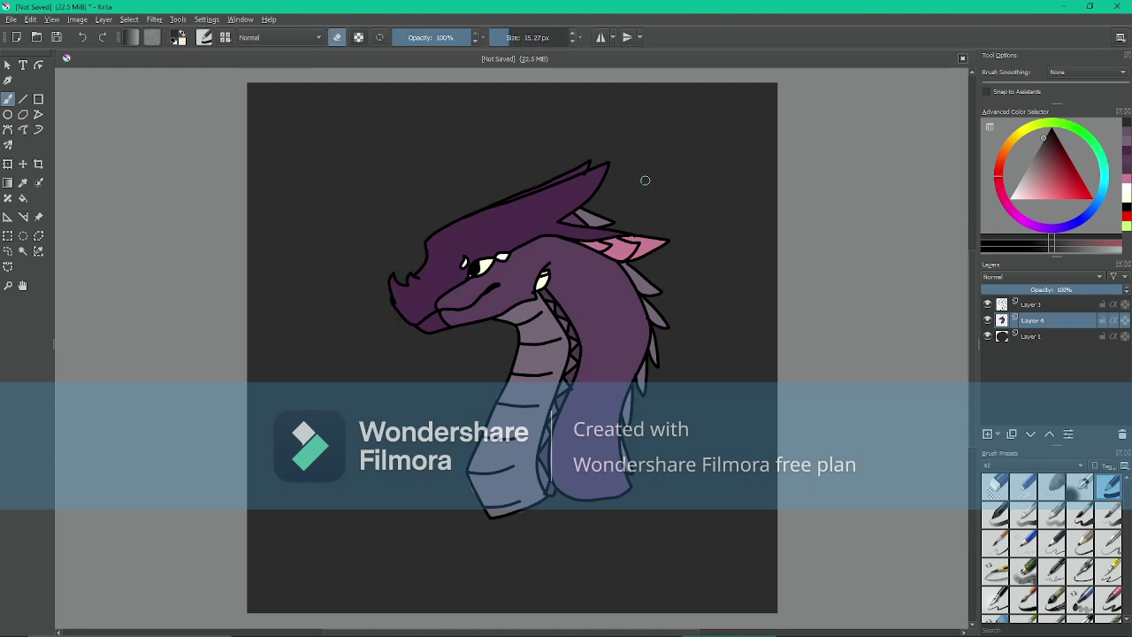
Recolour the small scale in front of the eye with sampled dark purple at 5.87 px, and select Layer 1
{"action": "left_click", "coordinate": [503, 38]}
{"action": "left_click", "coordinate": [489, 242], "text": "ctrl"}
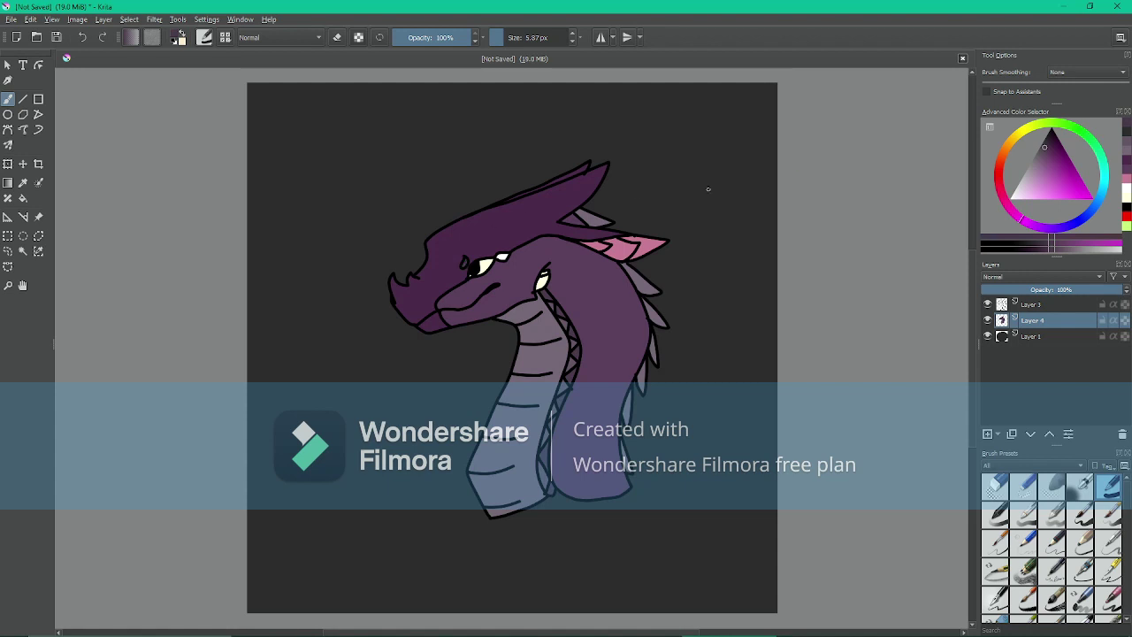
{"action": "left_click", "coordinate": [1033, 336]}
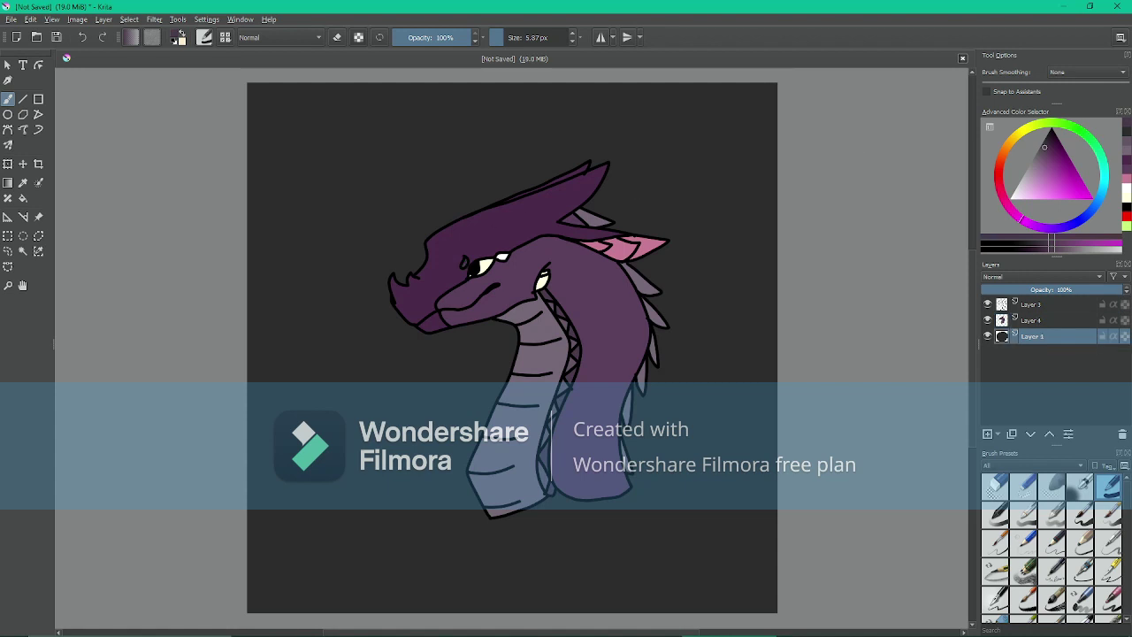
Paint a soft dark red glow over the background behind the dragon on Layer 1 with a 600 px airbrush
{"action": "left_click", "coordinate": [998, 178]}
{"action": "left_click_drag", "start_coordinate": [1068, 175], "coordinate": [1058, 161]}
{"action": "left_click", "coordinate": [1080, 487]}
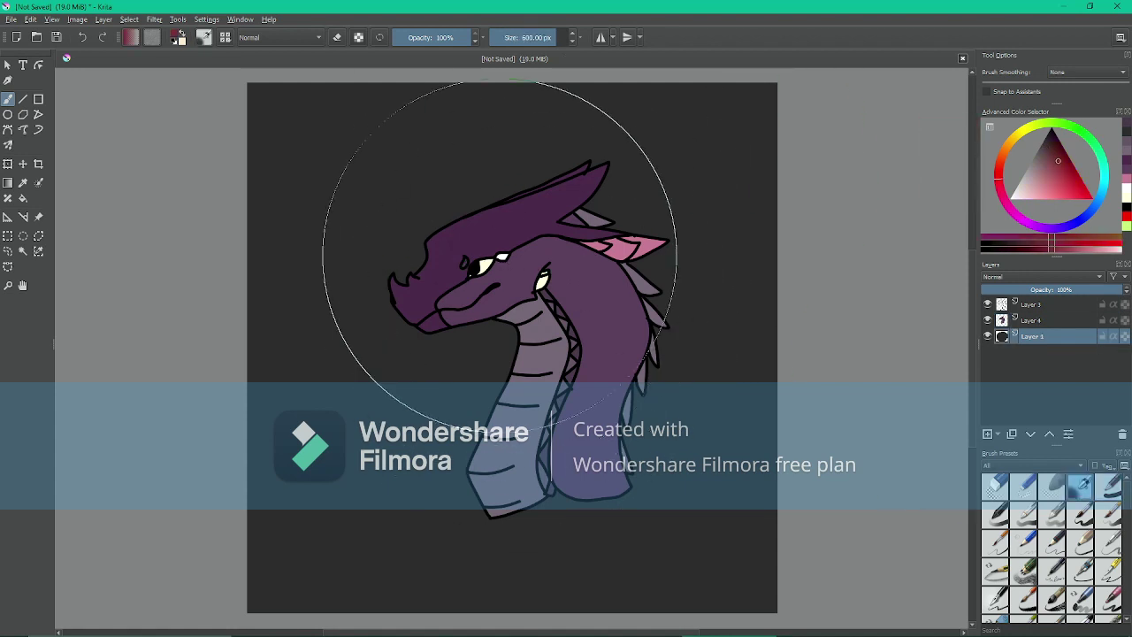
{"action": "mouse_move", "coordinate": [499, 257]}
{"action": "left_mouse_down"}
{"action": "mouse_move", "coordinate": [556, 430]}
{"action": "mouse_move", "coordinate": [434, 468]}
{"action": "mouse_move", "coordinate": [536, 268]}
{"action": "mouse_move", "coordinate": [443, 363]}
{"action": "left_mouse_up"}
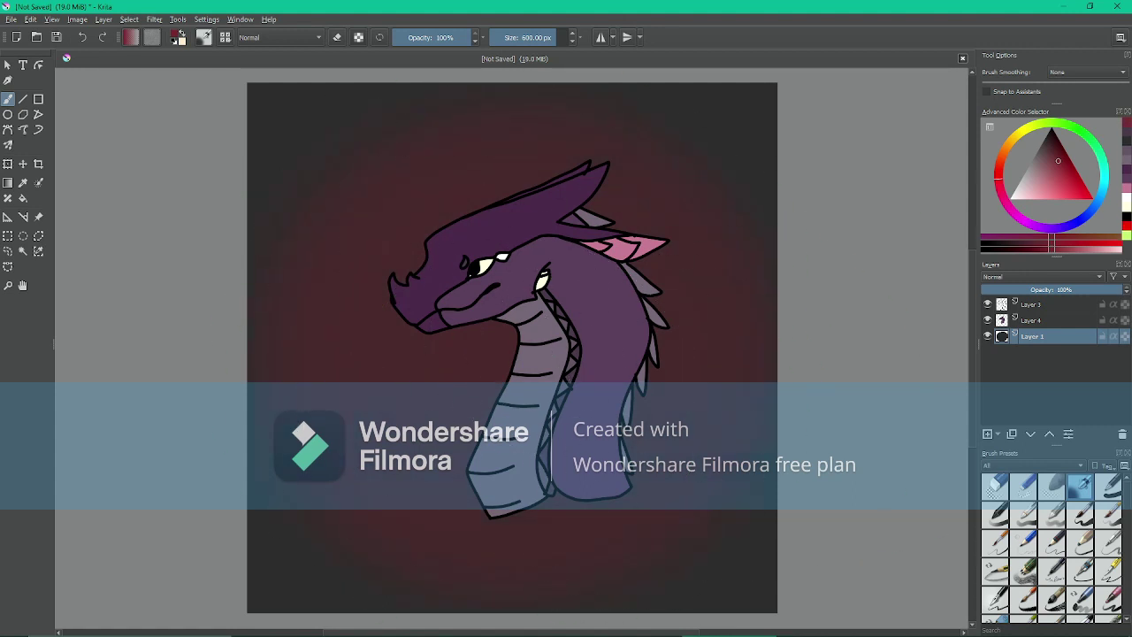
Add large overlapping dark red rings across the background with a ring-shaped bokeh brush at 1,000 px
{"action": "scroll", "coordinate": [1052, 548], "scroll_direction": "down", "scroll_amount": 6}
{"action": "left_click", "coordinate": [1109, 523]}
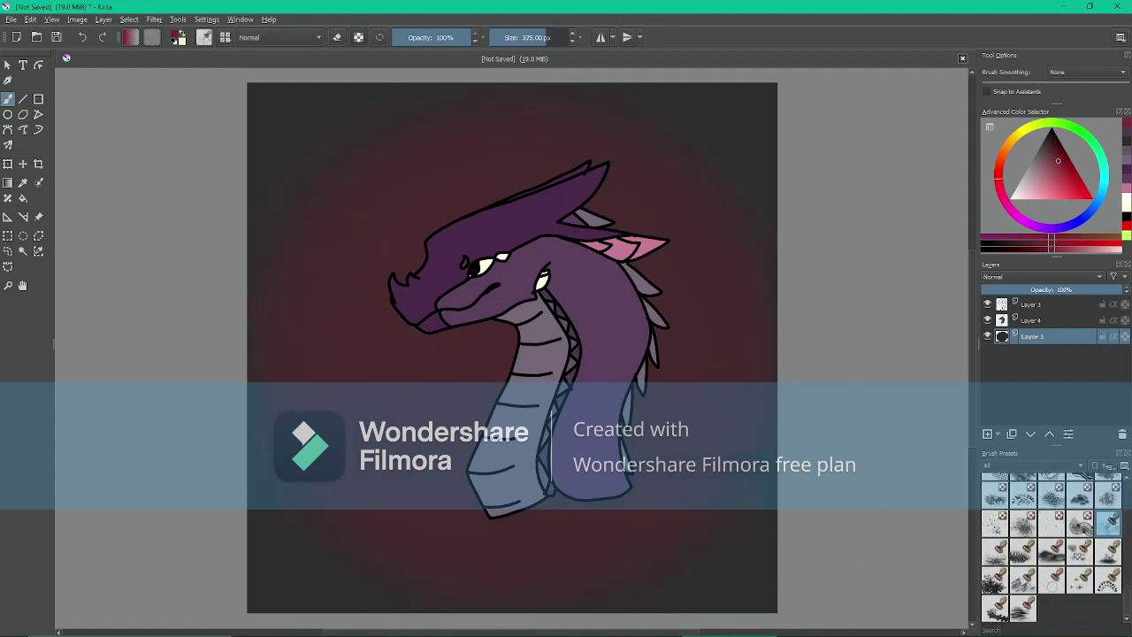
{"action": "left_click", "coordinate": [567, 37]}
{"action": "mouse_move", "coordinate": [409, 308]}
{"action": "left_mouse_down"}
{"action": "mouse_move", "coordinate": [340, 302]}
{"action": "mouse_move", "coordinate": [379, 255]}
{"action": "mouse_move", "coordinate": [542, 582]}
{"action": "left_mouse_up"}
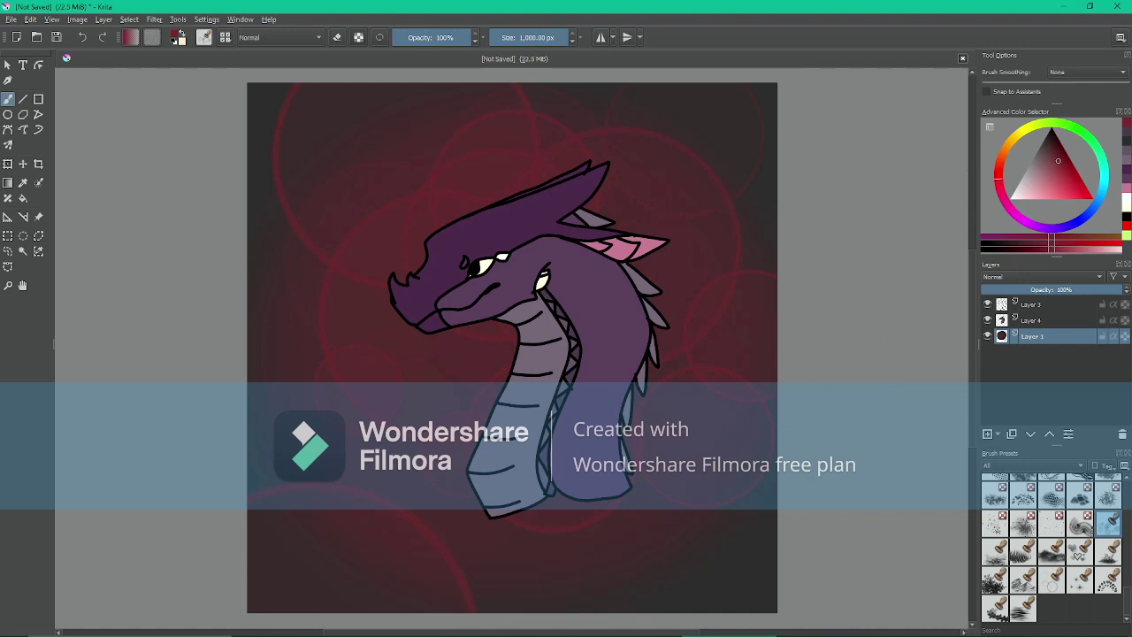
Scatter dark red dots over the background around the dragon with a splatter brush at 753.01 px
{"action": "left_click", "coordinate": [995, 523]}
{"action": "left_click", "coordinate": [556, 37]}
{"action": "left_click_drag", "start_coordinate": [380, 186], "coordinate": [698, 274]}
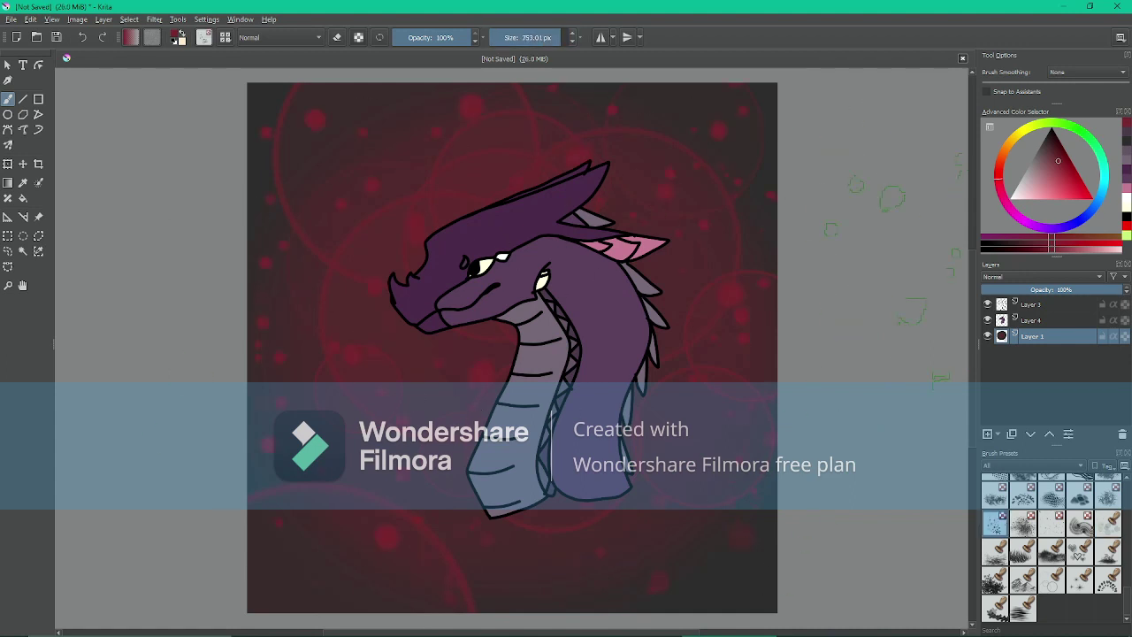
Sprinkle tiny bright specks over the background with a 250 px Addition-mode brush, in dark red and orange
{"action": "left_click", "coordinate": [1051, 523]}
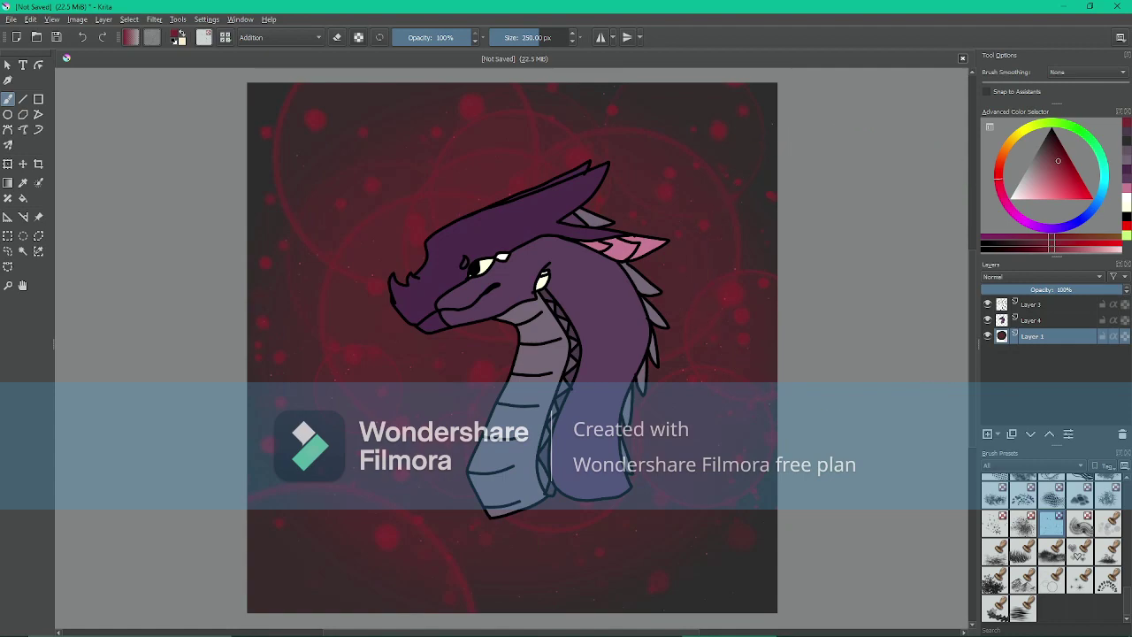
{"action": "left_click", "coordinate": [1000, 157]}
{"action": "left_click", "coordinate": [1065, 180]}
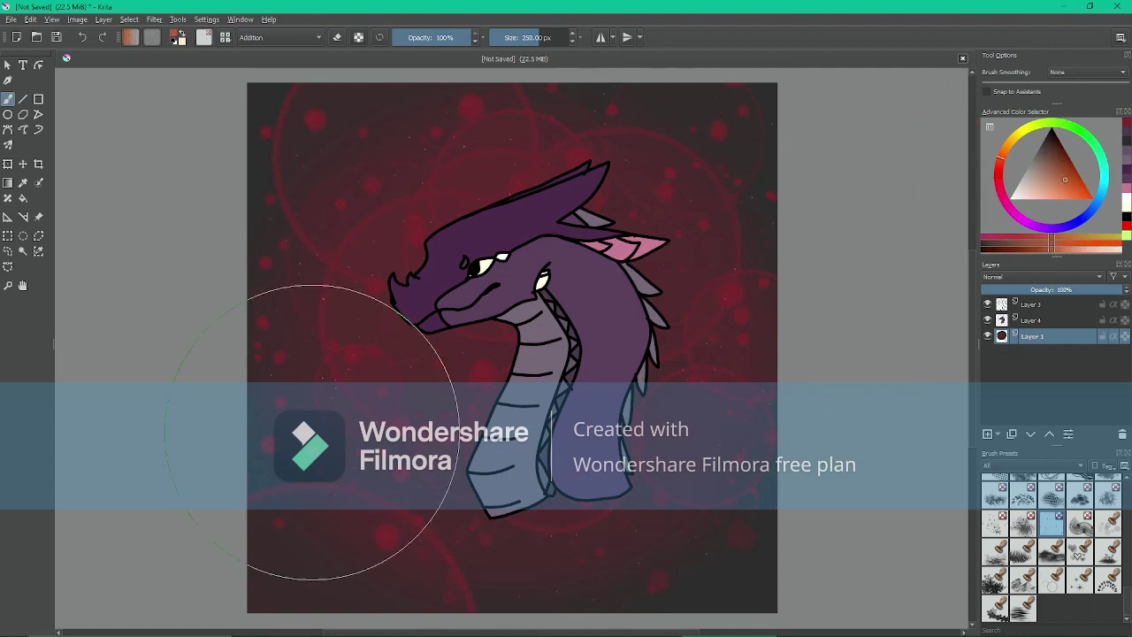
{"action": "left_click", "coordinate": [311, 433]}
Try an orange web-like texture at 1,000 px and an orange textured dab at 100 px on the background, undoing both
{"action": "left_click", "coordinate": [1108, 496]}
{"action": "left_click", "coordinate": [566, 37]}
{"action": "left_click", "coordinate": [531, 372]}
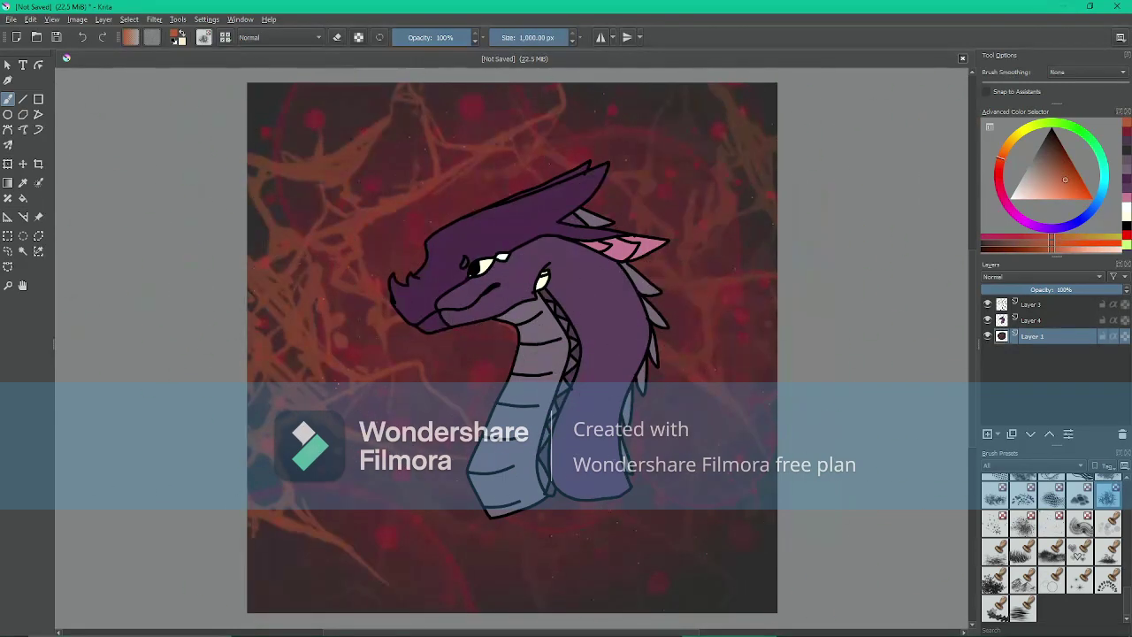
{"action": "key", "text": "ctrl+z"}
{"action": "left_click", "coordinate": [1052, 496]}
{"action": "left_click", "coordinate": [646, 349]}
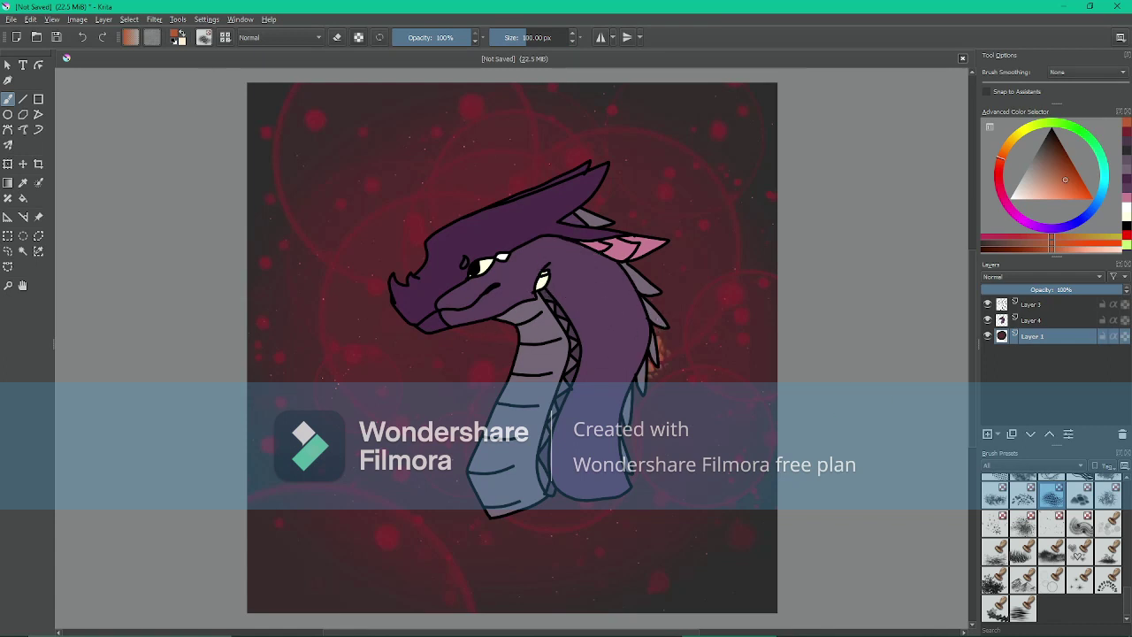
{"action": "key", "text": "ctrl+z"}
Try dark purple textured shading on the neck and cheek directly on Layer 4 at 100 px, and undo both strokes
{"action": "left_click", "coordinate": [1032, 321]}
{"action": "left_click", "coordinate": [1127, 180]}
{"action": "mouse_move", "coordinate": [580, 288]}
{"action": "left_mouse_down"}
{"action": "mouse_move", "coordinate": [590, 334]}
{"action": "mouse_move", "coordinate": [597, 284]}
{"action": "mouse_move", "coordinate": [612, 344]}
{"action": "mouse_move", "coordinate": [583, 435]}
{"action": "left_mouse_up"}
{"action": "left_click_drag", "start_coordinate": [551, 265], "coordinate": [480, 292]}
{"action": "left_click", "coordinate": [83, 37]}
{"action": "left_click", "coordinate": [82, 37]}
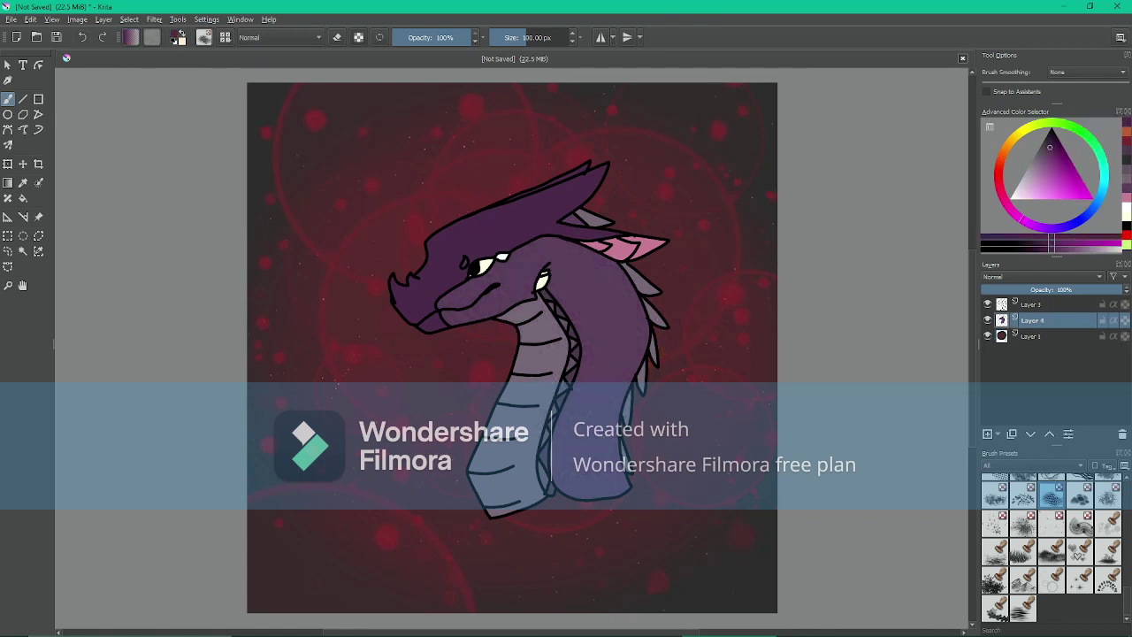
Add a layer above Layer 4 at 13% opacity and shade the neck and cheek dark purple with the textured brush at 100 px
{"action": "left_click", "coordinate": [988, 434]}
{"action": "mouse_move", "coordinate": [1010, 290]}
{"action": "left_mouse_down"}
{"action": "mouse_move", "coordinate": [986, 289]}
{"action": "mouse_move", "coordinate": [1000, 290]}
{"action": "left_mouse_up"}
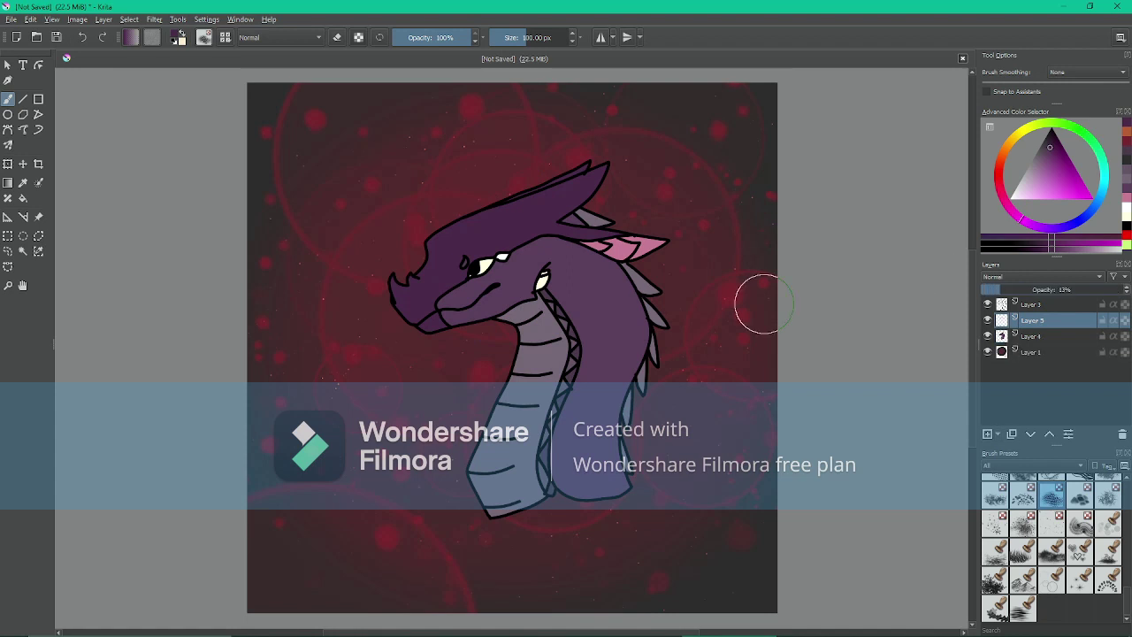
{"action": "mouse_move", "coordinate": [577, 258]}
{"action": "left_mouse_down"}
{"action": "mouse_move", "coordinate": [617, 315]}
{"action": "mouse_move", "coordinate": [580, 452]}
{"action": "mouse_move", "coordinate": [593, 465]}
{"action": "mouse_move", "coordinate": [577, 330]}
{"action": "mouse_move", "coordinate": [539, 262]}
{"action": "mouse_move", "coordinate": [465, 302]}
{"action": "left_mouse_up"}
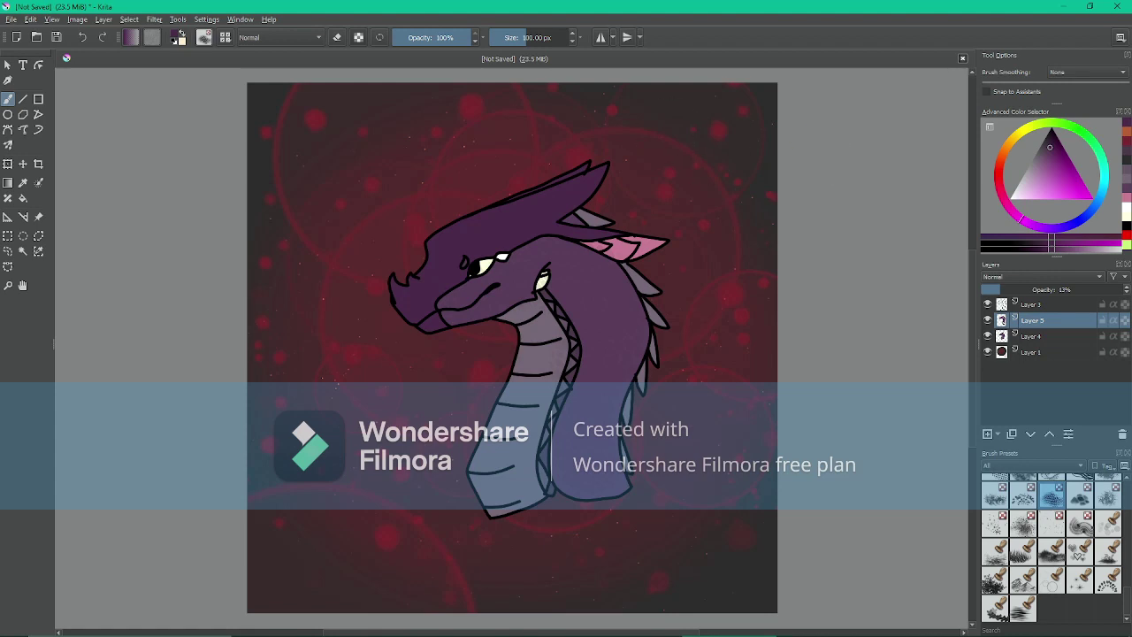
Erase the excess shading on Layer 5 using a 40 px ink brush in eraser mode
{"action": "scroll", "coordinate": [1052, 548], "scroll_direction": "up", "scroll_amount": 5}
{"action": "left_click", "coordinate": [1108, 486]}
{"action": "key", "text": "e"}
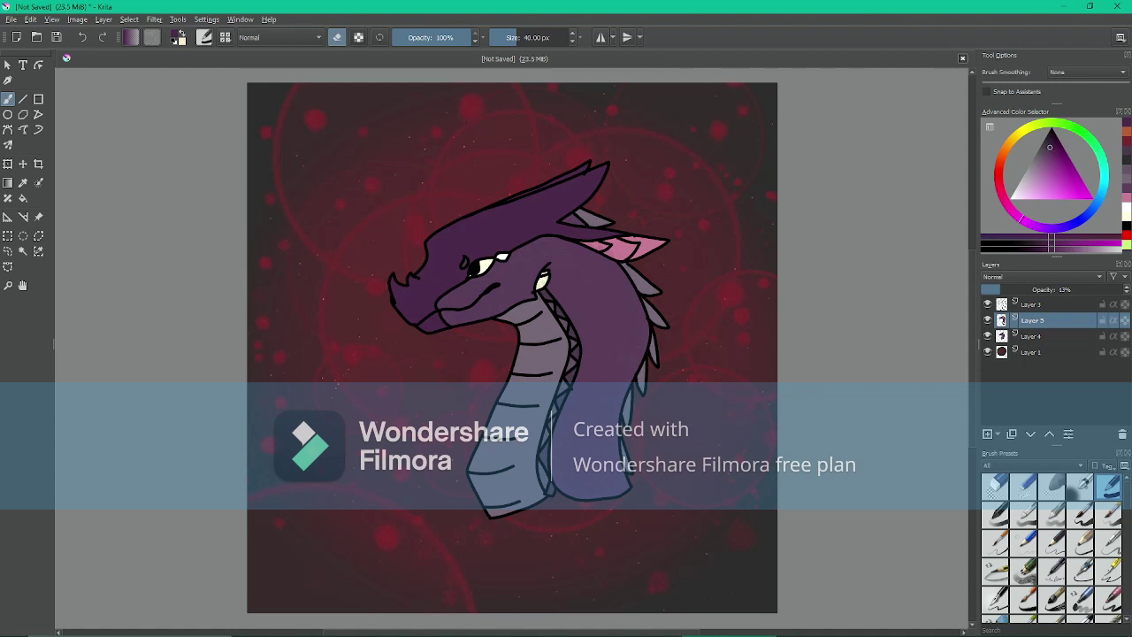
Shade the belly scales, neck, head and ear in black on Layer 5 with a textured brush at 120 px
{"action": "scroll", "coordinate": [1051, 544], "scroll_direction": "down", "scroll_amount": 5}
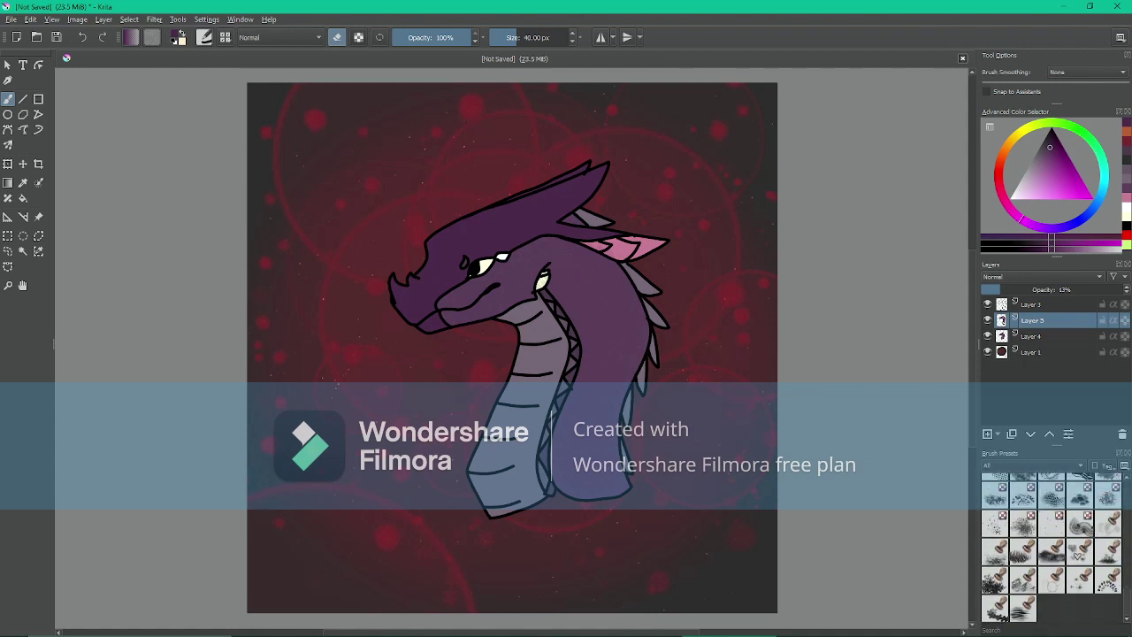
{"action": "left_click", "coordinate": [995, 494]}
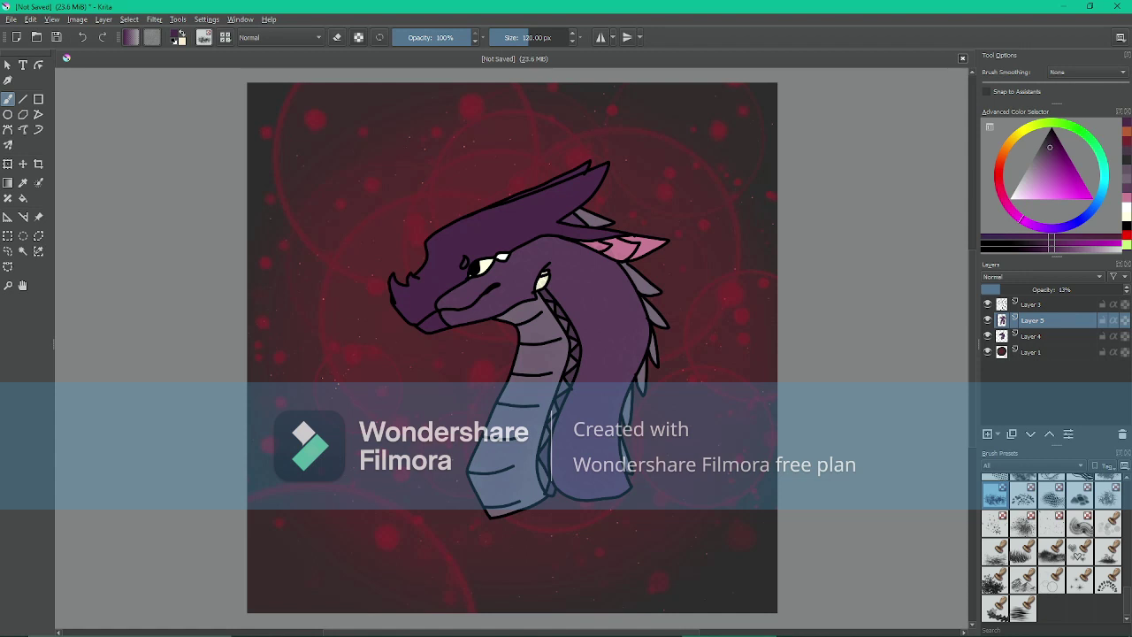
{"action": "left_click", "coordinate": [82, 37]}
{"action": "left_click", "coordinate": [1127, 226]}
{"action": "mouse_move", "coordinate": [531, 328]}
{"action": "left_mouse_down"}
{"action": "mouse_move", "coordinate": [538, 377]}
{"action": "mouse_move", "coordinate": [506, 458]}
{"action": "left_mouse_up"}
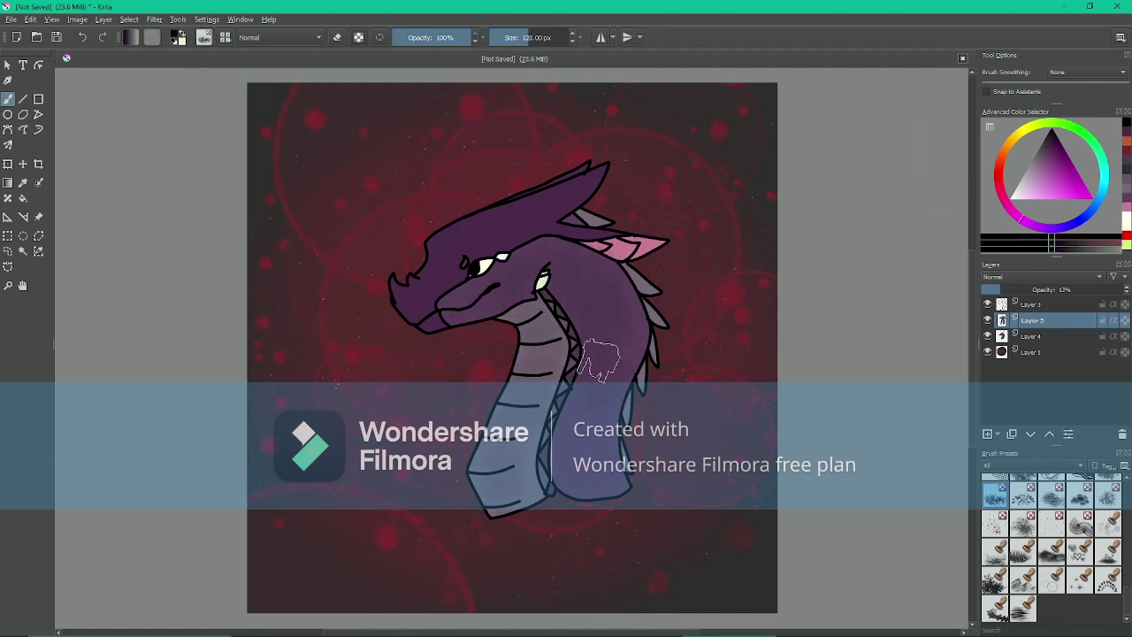
{"action": "left_click_drag", "start_coordinate": [601, 361], "coordinate": [585, 462]}
{"action": "mouse_move", "coordinate": [413, 303]}
{"action": "left_mouse_down"}
{"action": "mouse_move", "coordinate": [495, 221]}
{"action": "mouse_move", "coordinate": [574, 188]}
{"action": "left_mouse_up"}
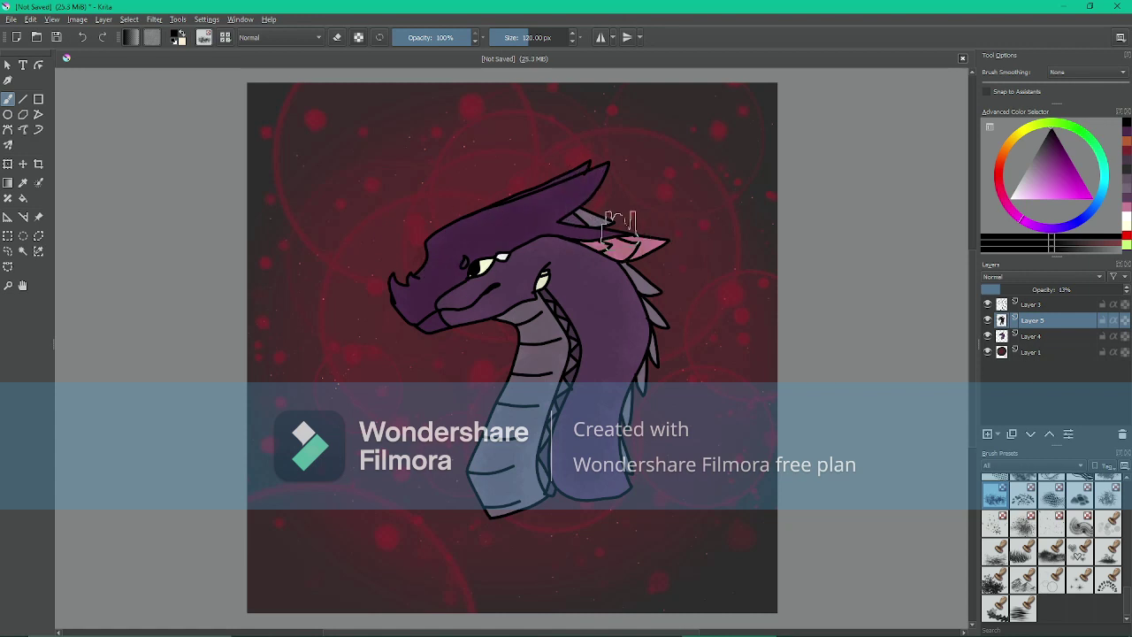
{"action": "mouse_move", "coordinate": [620, 231]}
{"action": "left_mouse_down"}
{"action": "mouse_move", "coordinate": [597, 248]}
{"action": "mouse_move", "coordinate": [641, 231]}
{"action": "left_mouse_up"}
{"action": "left_click", "coordinate": [1080, 478]}
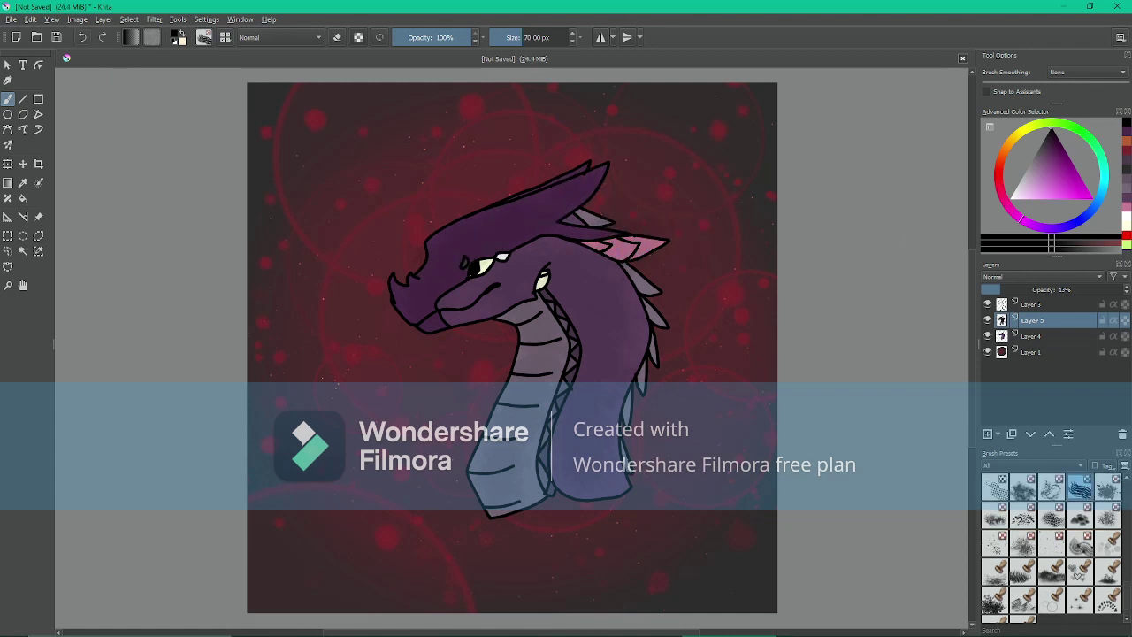
{"action": "key", "text": "/"}
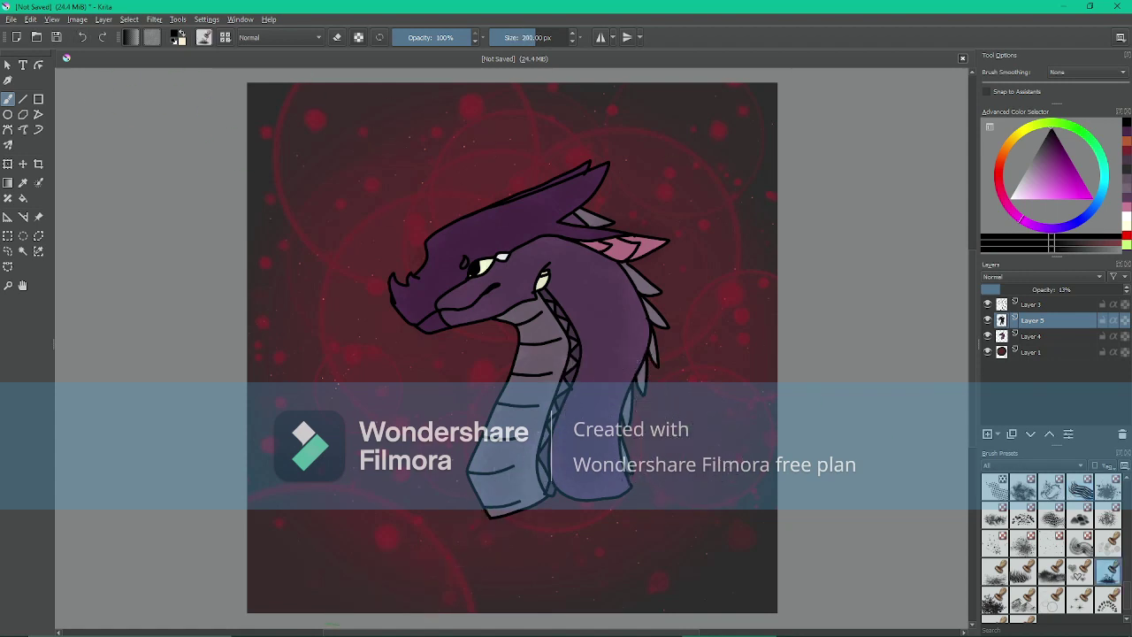
{"action": "scroll", "coordinate": [1052, 549], "scroll_direction": "up", "scroll_amount": 10}
{"action": "left_click", "coordinate": [1080, 487]}
{"action": "left_click", "coordinate": [1052, 514]}
Add a layer above Layer 5 at 19% opacity, with a dark blue airbrush ready for shadows
{"action": "left_click", "coordinate": [1080, 487]}
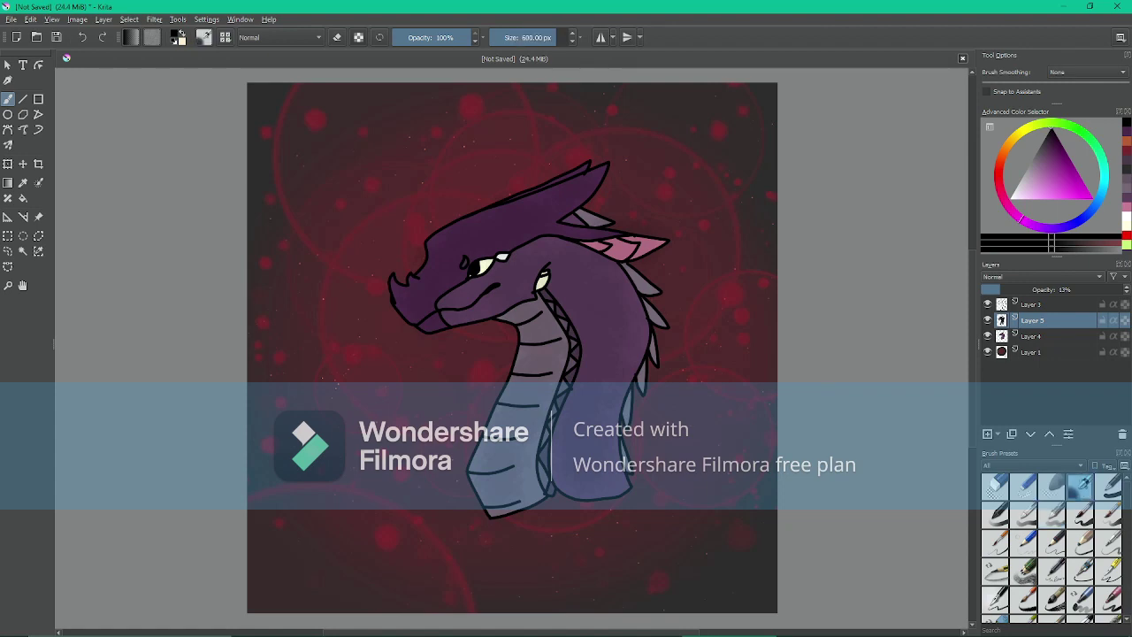
{"action": "left_click", "coordinate": [1044, 138]}
{"action": "key", "text": "Insert"}
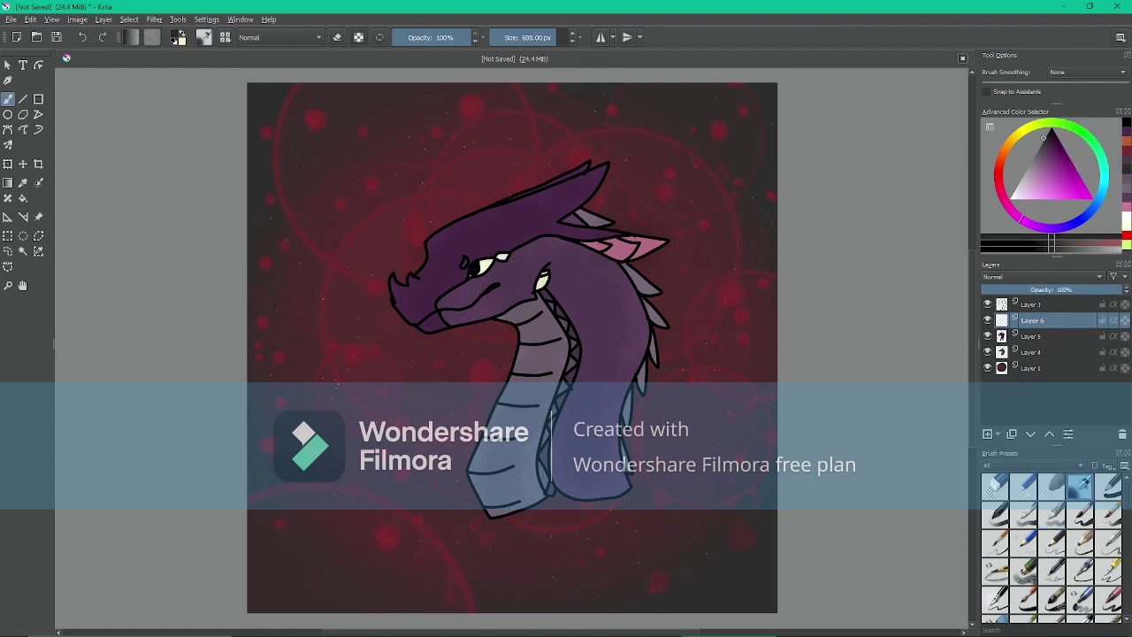
{"action": "left_click", "coordinate": [1075, 222]}
{"action": "left_click", "coordinate": [1056, 152]}
{"action": "left_click_drag", "start_coordinate": [1048, 290], "coordinate": [1009, 290]}
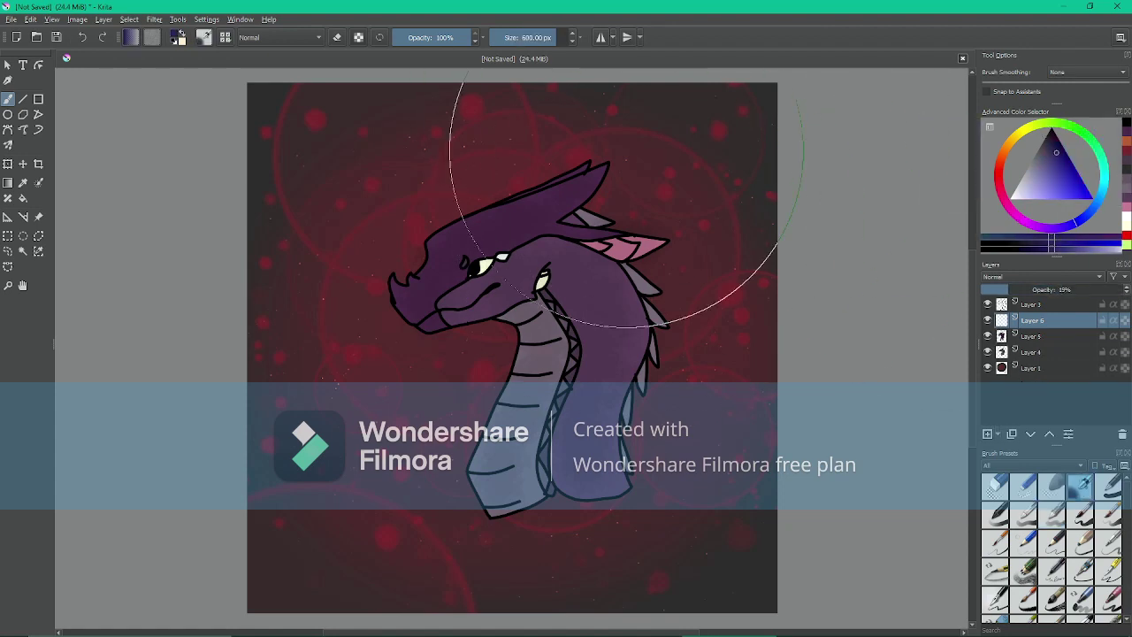
Airbrush dark blue shadows along the ear base, jaw and belly scales on Layer 6 at 12.66 px
{"action": "left_click", "coordinate": [531, 37]}
{"action": "left_click", "coordinate": [518, 37]}
{"action": "left_click", "coordinate": [508, 38]}
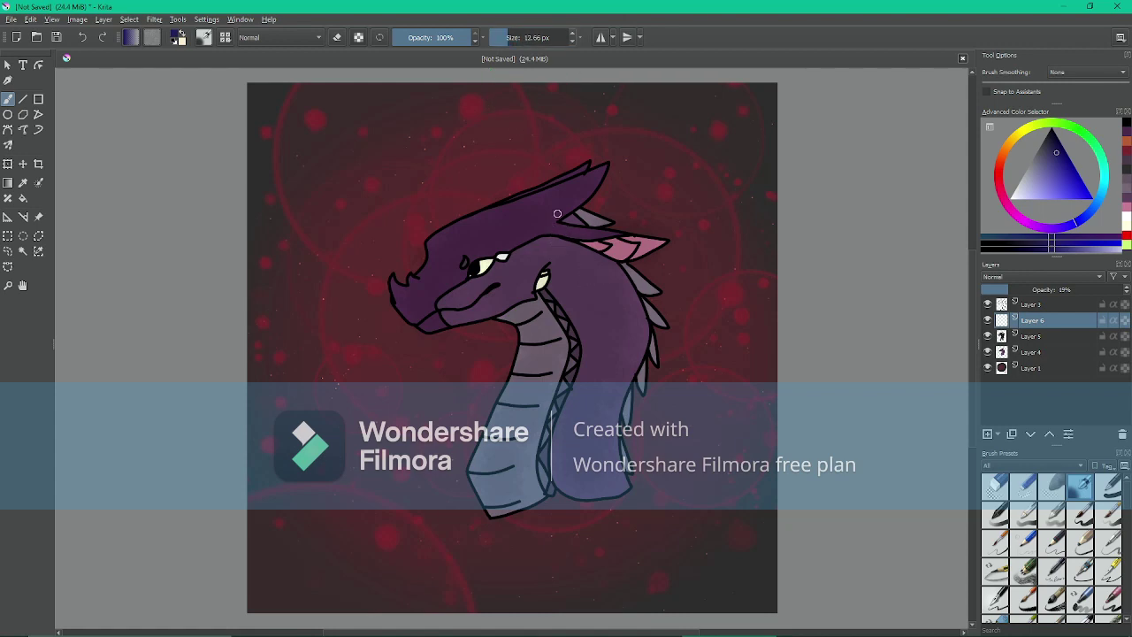
{"action": "left_click_drag", "start_coordinate": [546, 235], "coordinate": [608, 260]}
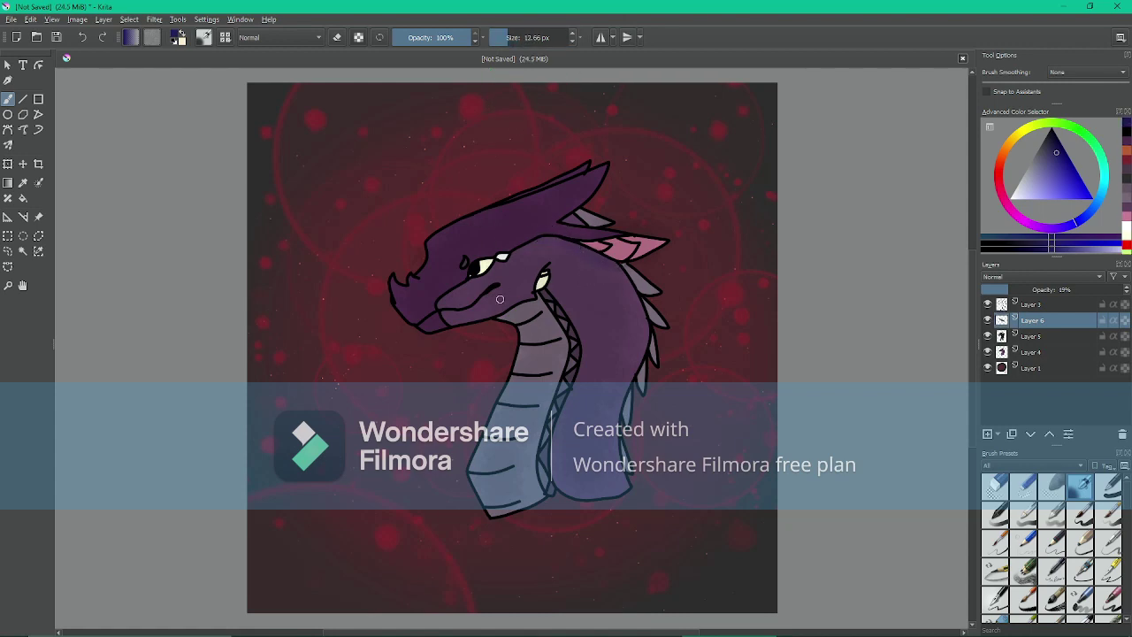
{"action": "left_click_drag", "start_coordinate": [419, 330], "coordinate": [450, 310]}
{"action": "left_click_drag", "start_coordinate": [524, 373], "coordinate": [525, 381]}
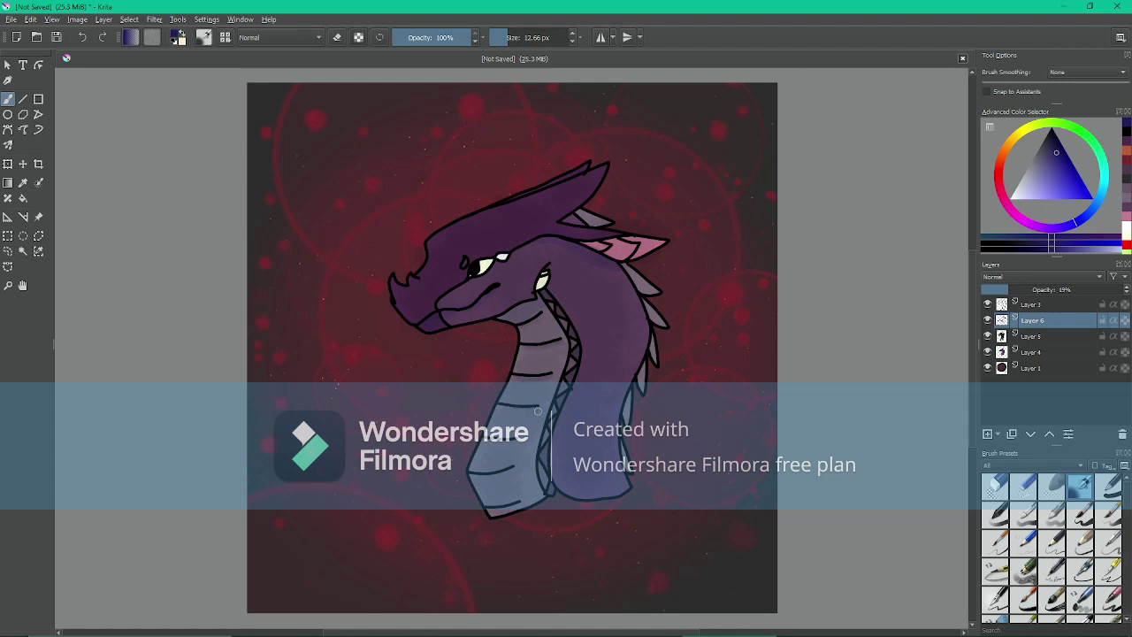
{"action": "mouse_move", "coordinate": [477, 443]}
{"action": "left_mouse_down"}
{"action": "mouse_move", "coordinate": [506, 471]}
{"action": "mouse_move", "coordinate": [488, 475]}
{"action": "mouse_move", "coordinate": [505, 505]}
{"action": "left_mouse_up"}
Highlight the back of the neck in pale blue at 38.73 px on Layer 6, undoing the highlights tried on the head
{"action": "left_click_drag", "start_coordinate": [1056, 152], "coordinate": [1038, 185]}
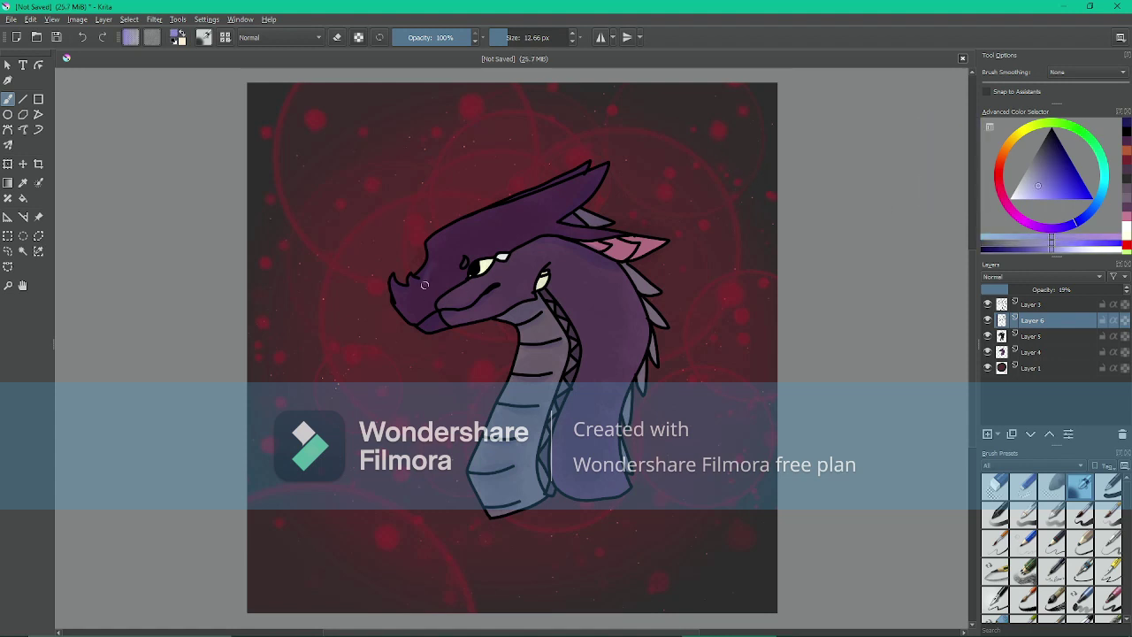
{"action": "key", "text": "ctrl+z"}
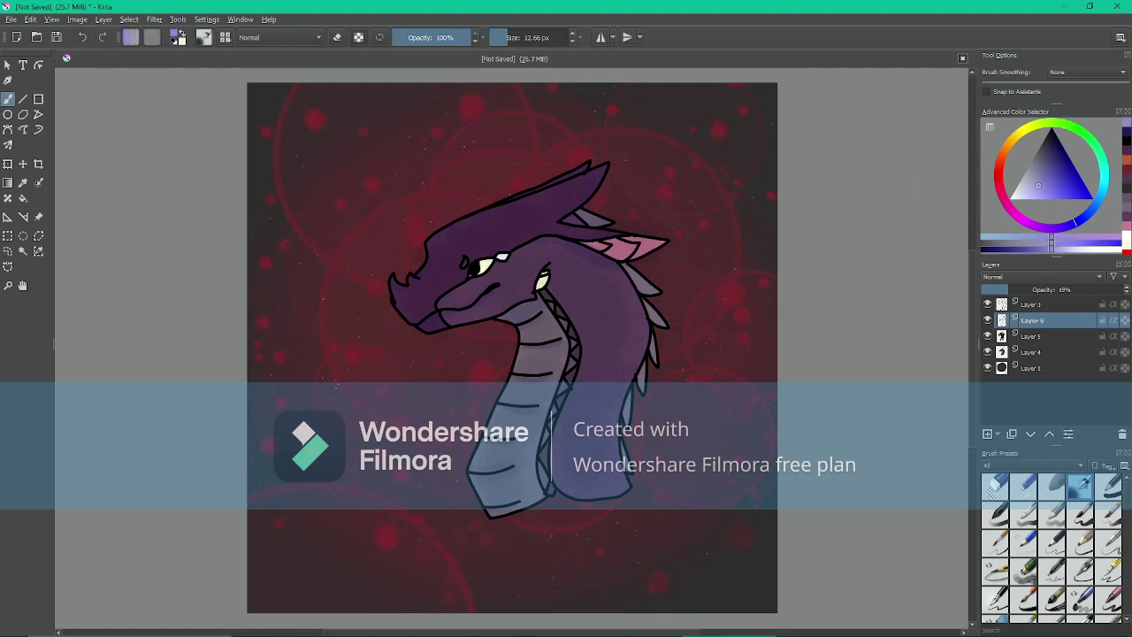
{"action": "left_click", "coordinate": [515, 38]}
{"action": "mouse_move", "coordinate": [443, 239]}
{"action": "left_mouse_down"}
{"action": "mouse_move", "coordinate": [473, 232]}
{"action": "mouse_move", "coordinate": [437, 253]}
{"action": "mouse_move", "coordinate": [546, 198]}
{"action": "mouse_move", "coordinate": [442, 272]}
{"action": "left_mouse_up"}
{"action": "mouse_move", "coordinate": [521, 239]}
{"action": "left_mouse_down"}
{"action": "mouse_move", "coordinate": [558, 192]}
{"action": "mouse_move", "coordinate": [460, 250]}
{"action": "left_mouse_up"}
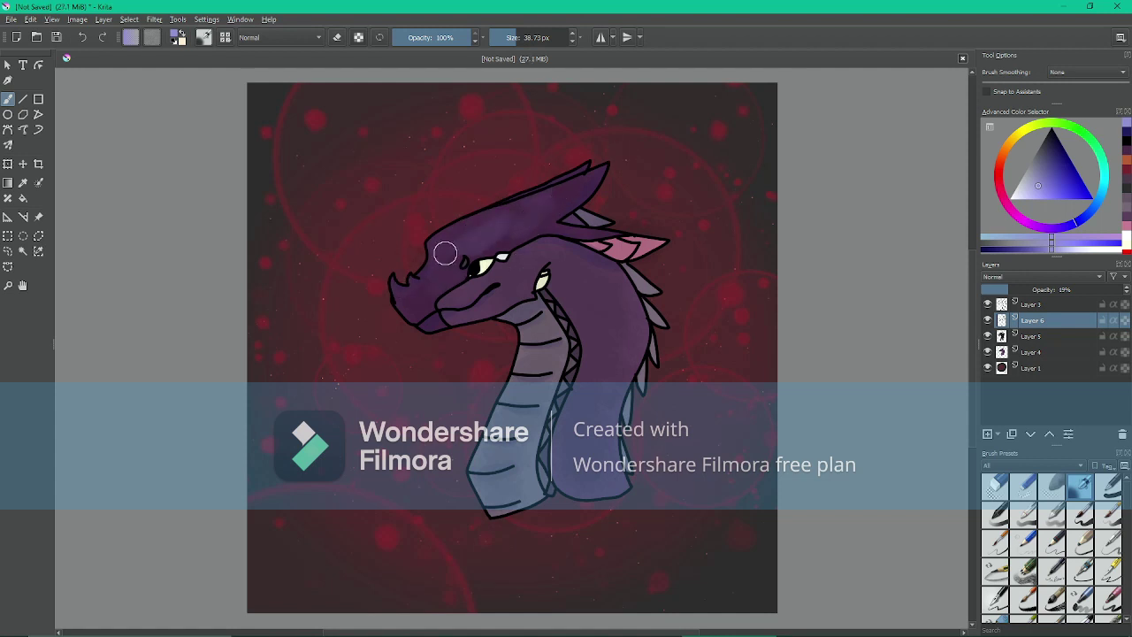
{"action": "left_click", "coordinate": [81, 37]}
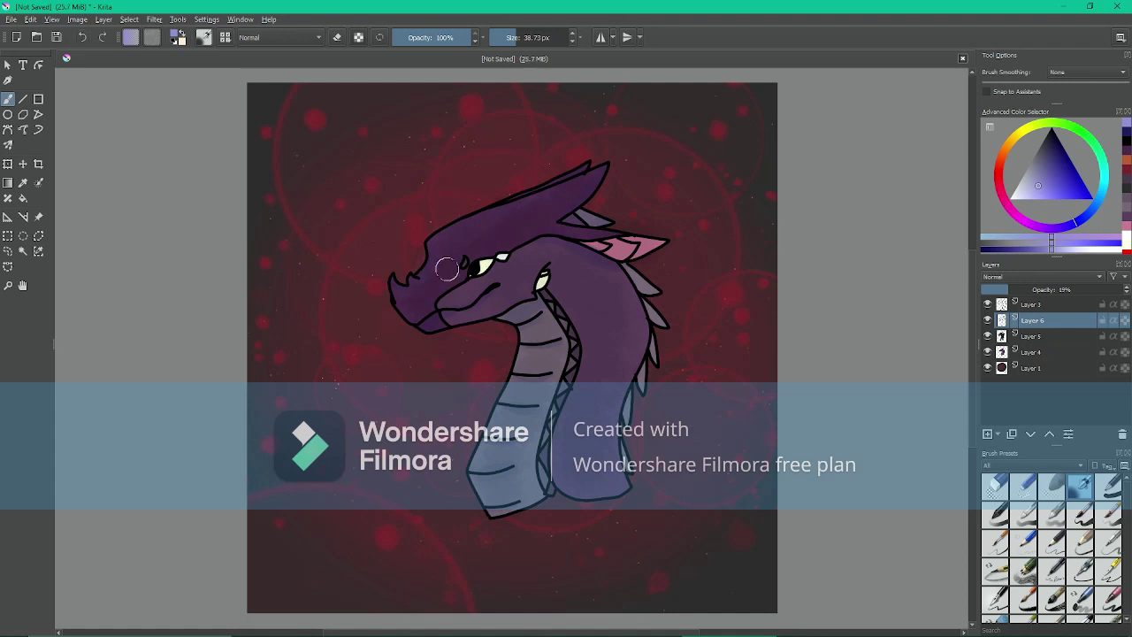
{"action": "left_click_drag", "start_coordinate": [445, 260], "coordinate": [416, 305]}
{"action": "left_click", "coordinate": [82, 37]}
{"action": "left_click_drag", "start_coordinate": [643, 320], "coordinate": [627, 298]}
Cover a new layer above Layer 3 with bright red using a 1,000 px airbrush and set its opacity to 12%
{"action": "left_click", "coordinate": [1031, 304]}
{"action": "left_click", "coordinate": [988, 435]}
{"action": "left_click", "coordinate": [1126, 251]}
{"action": "left_click_drag", "start_coordinate": [558, 39], "coordinate": [575, 40]}
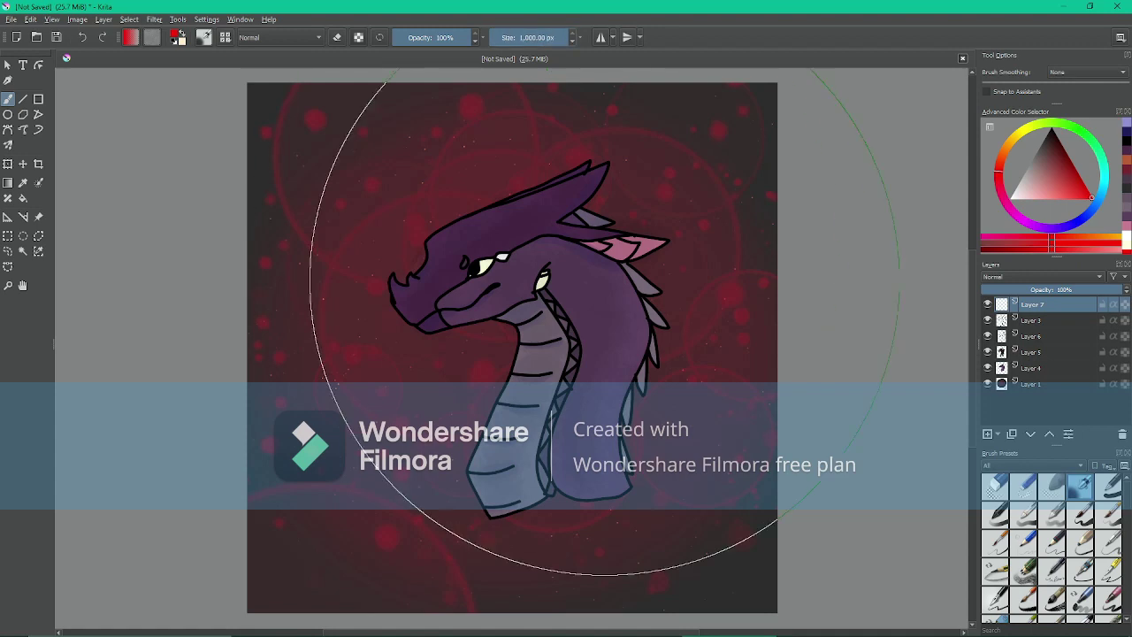
{"action": "mouse_move", "coordinate": [531, 281]}
{"action": "left_mouse_down"}
{"action": "mouse_move", "coordinate": [324, 353]}
{"action": "mouse_move", "coordinate": [305, 450]}
{"action": "left_mouse_up"}
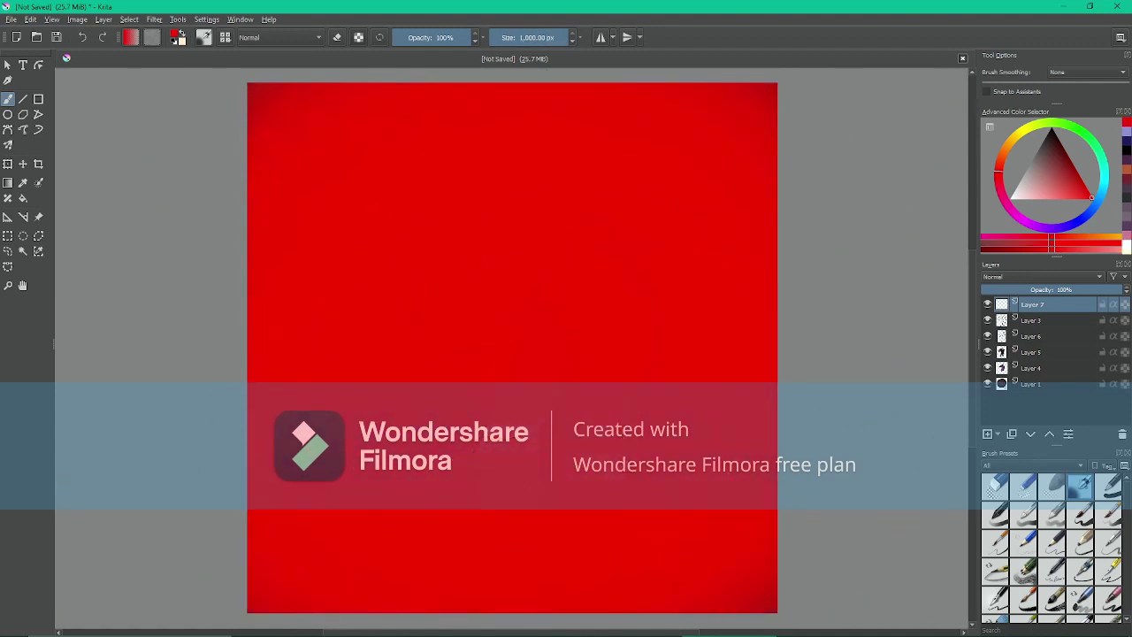
{"action": "left_click_drag", "start_coordinate": [1123, 290], "coordinate": [998, 289]}
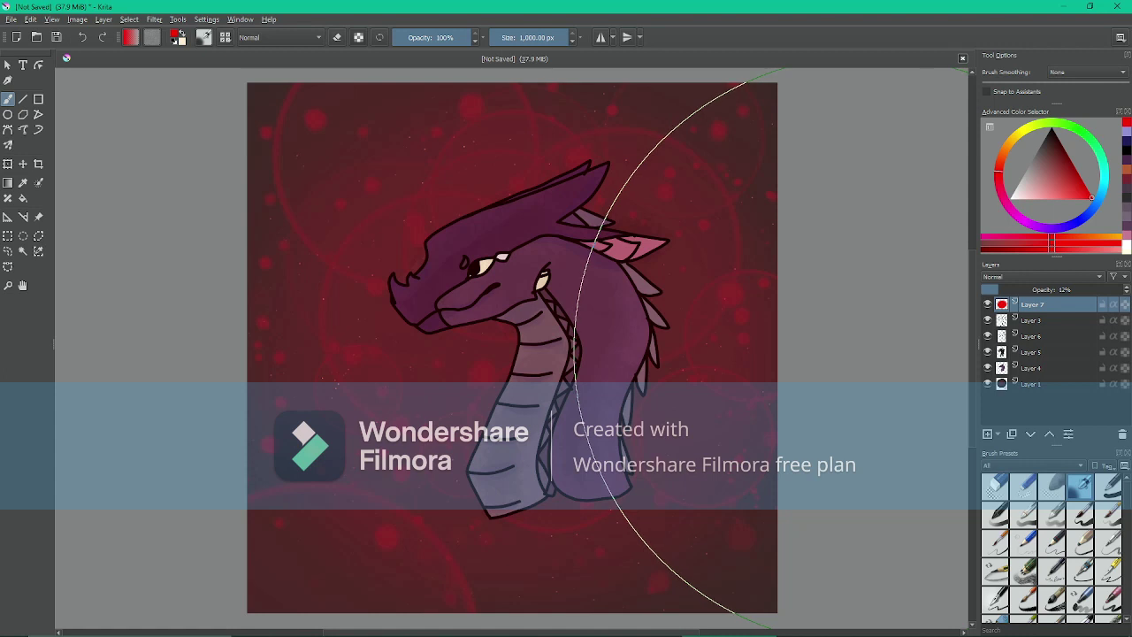
Switch to a 3.40 px ink brush and add two empty layers on top of the red overlay
{"action": "left_click_drag", "start_coordinate": [524, 38], "coordinate": [502, 38]}
{"action": "left_click", "coordinate": [1108, 486]}
{"action": "left_click", "coordinate": [988, 434]}
{"action": "left_click", "coordinate": [988, 434]}
Write "~fin~" in red beside the base of the neck on Layer 9 and underline it three times
{"action": "left_click_drag", "start_coordinate": [346, 494], "coordinate": [370, 493]}
{"action": "left_click", "coordinate": [385, 484]}
{"action": "mouse_move", "coordinate": [383, 501]}
{"action": "left_mouse_down"}
{"action": "mouse_move", "coordinate": [382, 517]}
{"action": "mouse_move", "coordinate": [453, 499]}
{"action": "left_mouse_up"}
{"action": "left_click_drag", "start_coordinate": [329, 529], "coordinate": [448, 527]}
{"action": "mouse_move", "coordinate": [344, 537]}
{"action": "left_mouse_down"}
{"action": "mouse_move", "coordinate": [407, 534]}
{"action": "mouse_move", "coordinate": [394, 547]}
{"action": "left_mouse_up"}
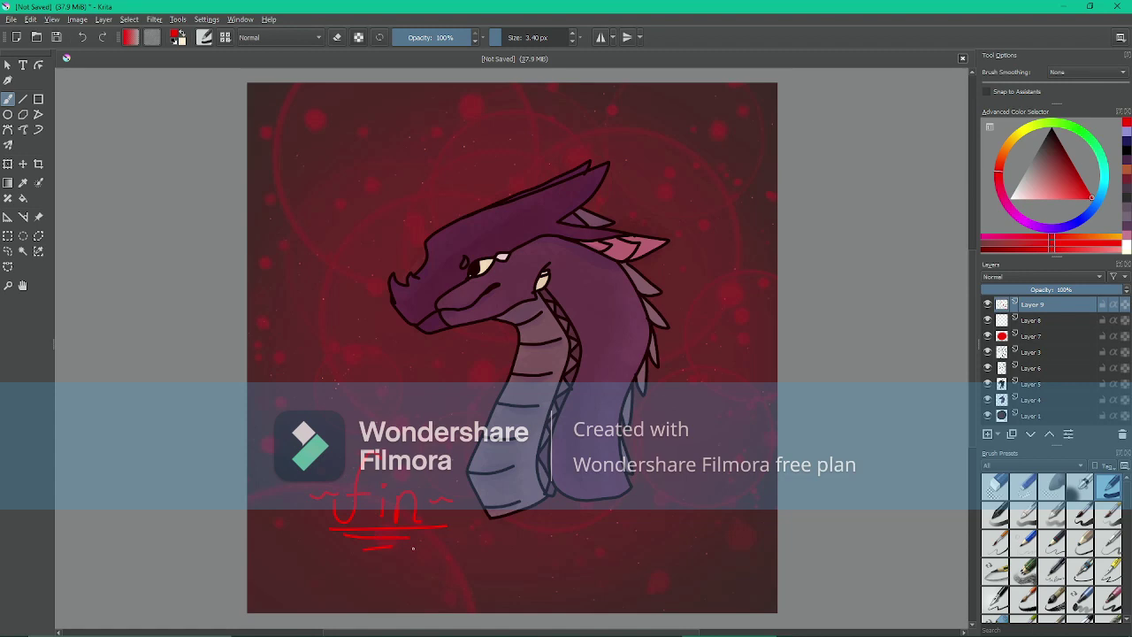
Undo all strokes of the red "~fin~" lettering and its underlines
{"action": "key", "text": "ctrl+z"}
{"action": "key", "text": "ctrl+z"}
{"action": "key", "text": "ctrl+z"}
{"action": "key", "text": "ctrl+z"}
{"action": "key", "text": "ctrl+z"}
{"action": "key", "text": "ctrl+z"}
{"action": "key", "text": "ctrl+z"}
{"action": "key", "text": "ctrl+z"}
{"action": "key", "text": "ctrl+z"}
{"action": "key", "text": "ctrl+z"}
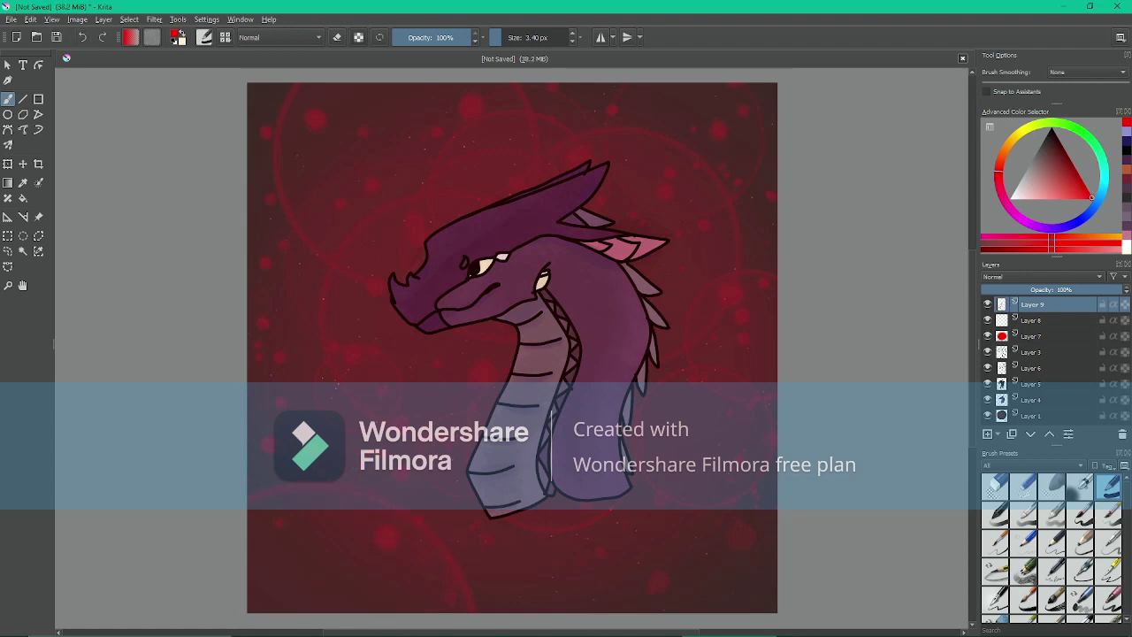